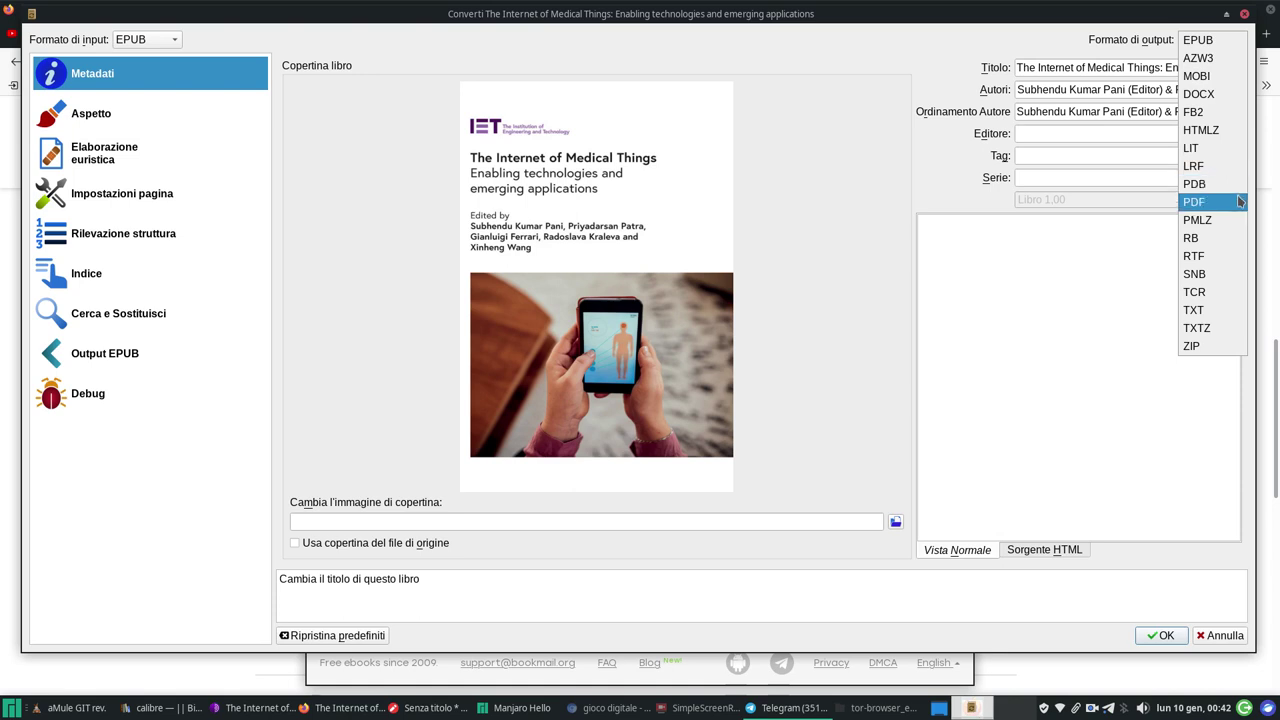
# - Convert the EPUB book to PDF in calibre, using the cover from the source file
pyautogui.click(1236, 201)
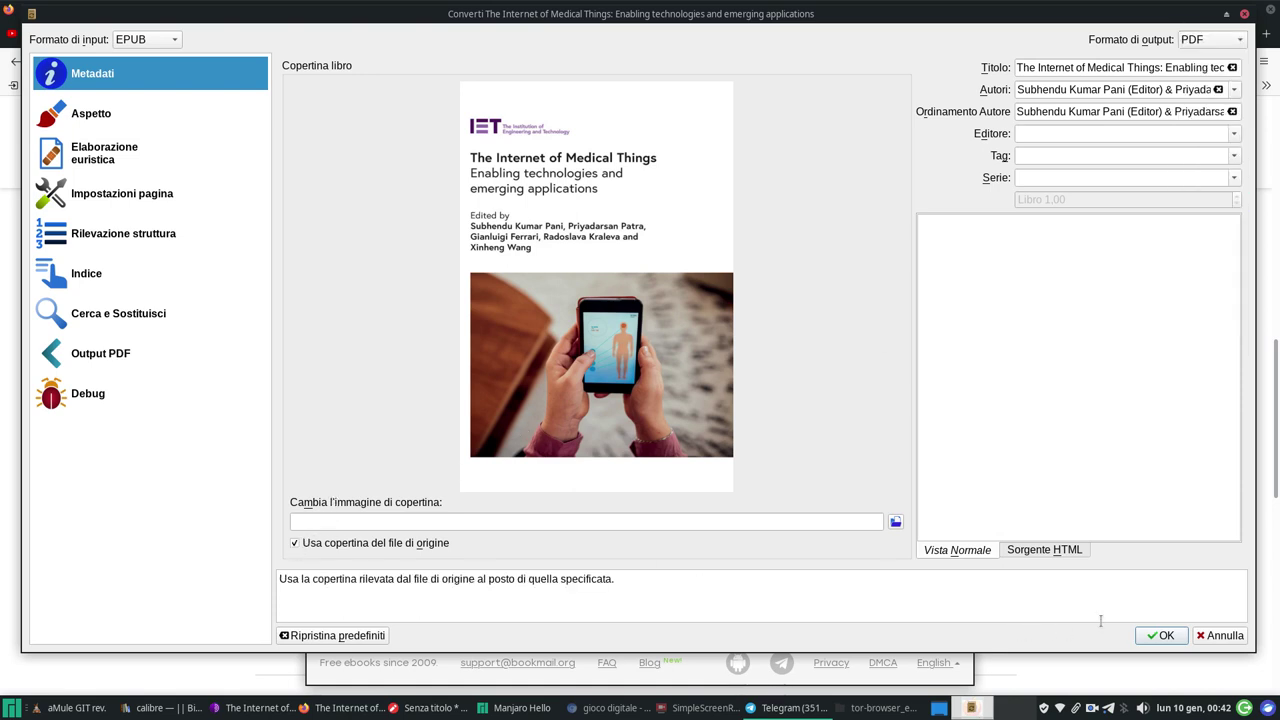
pyautogui.click(1160, 635)
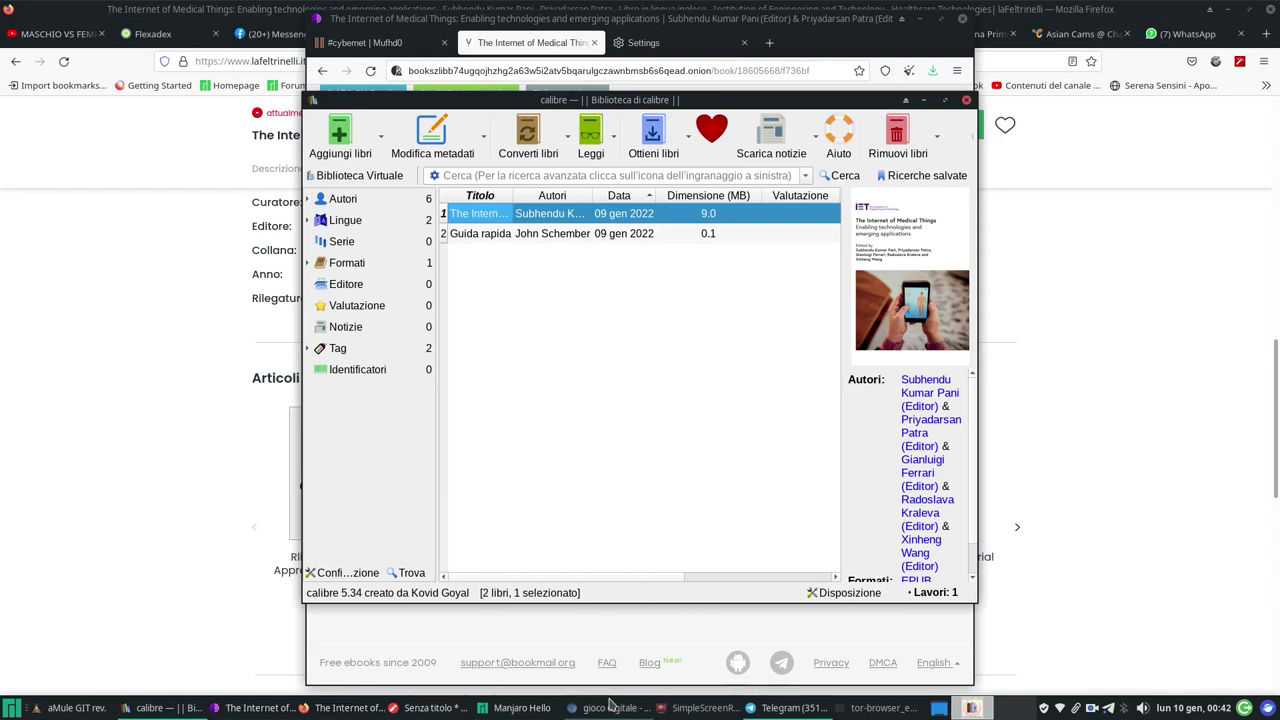
pyautogui.click(693, 710)
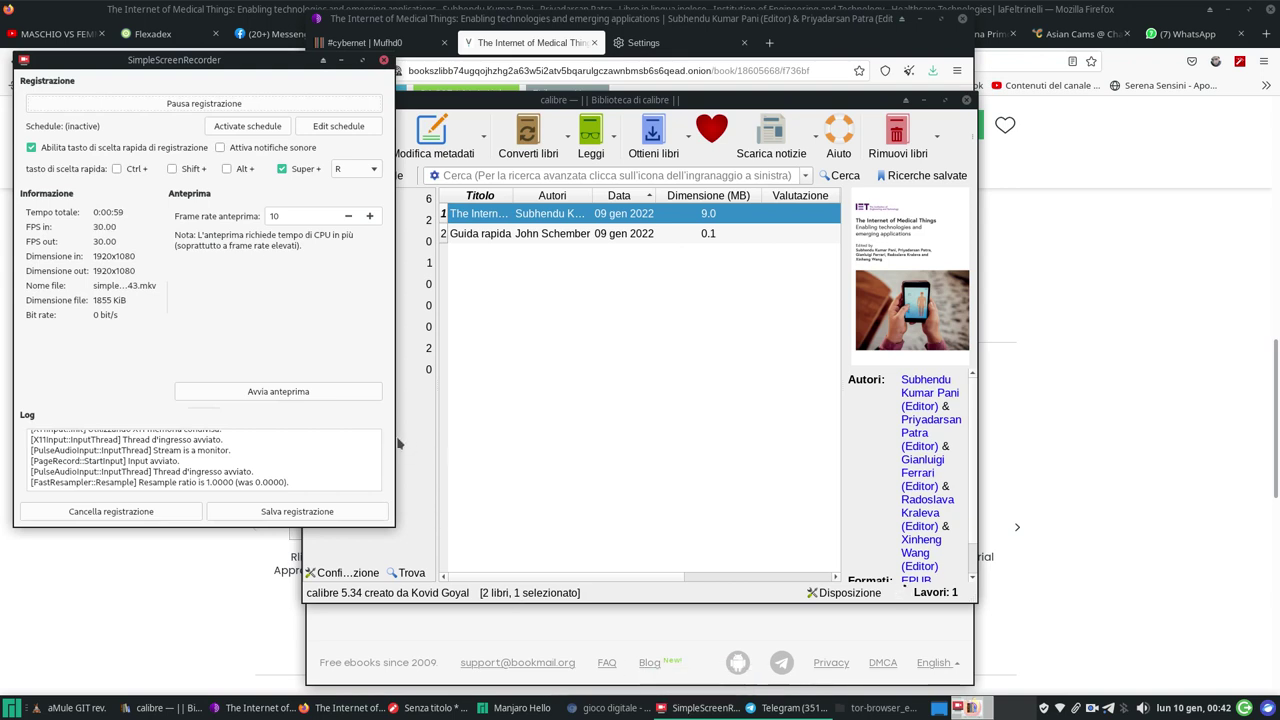
pyautogui.doubleClick(227, 104)
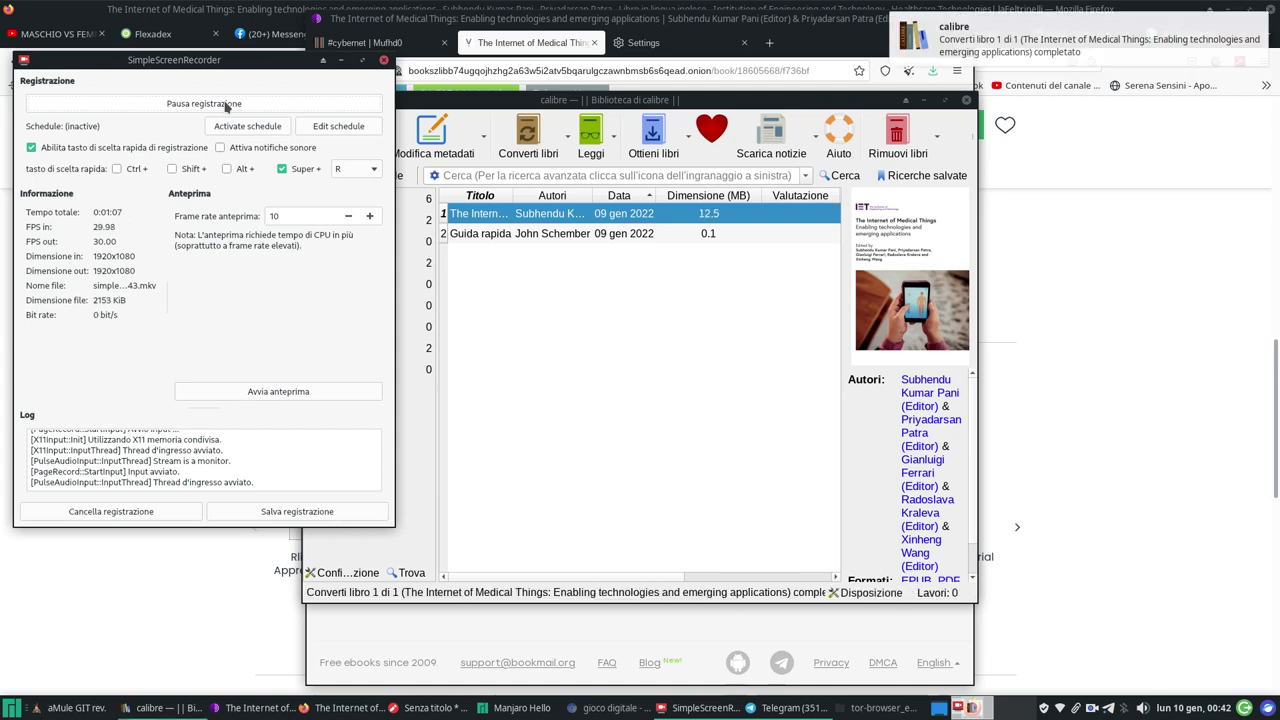
pyautogui.click(227, 107)
pyautogui.click(185, 111)
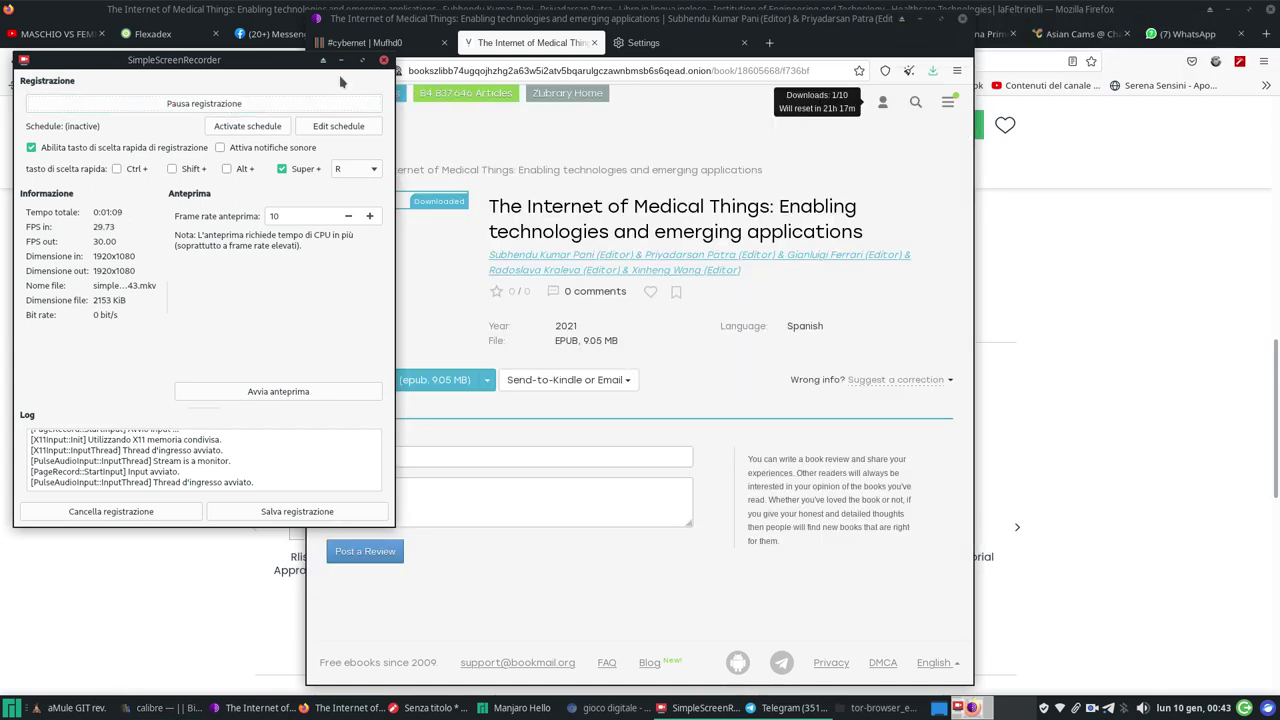
pyautogui.click(342, 61)
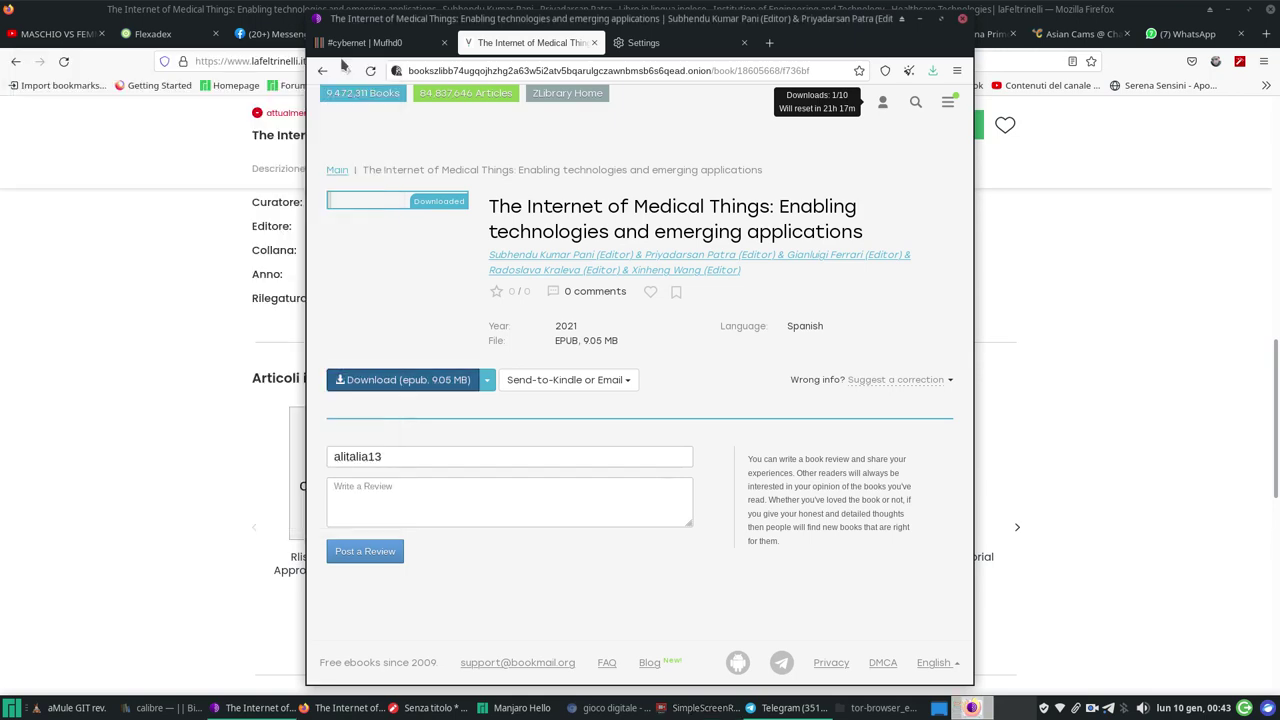
pyautogui.click(921, 20)
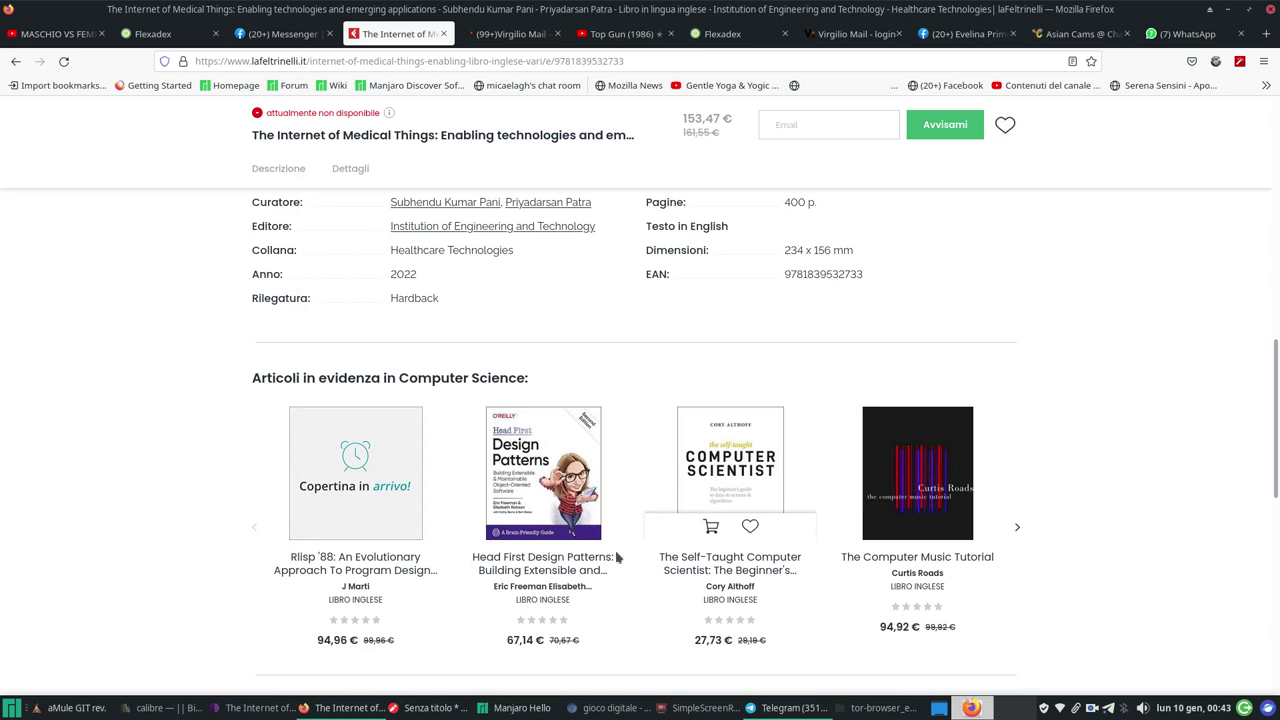
pyautogui.click(708, 710)
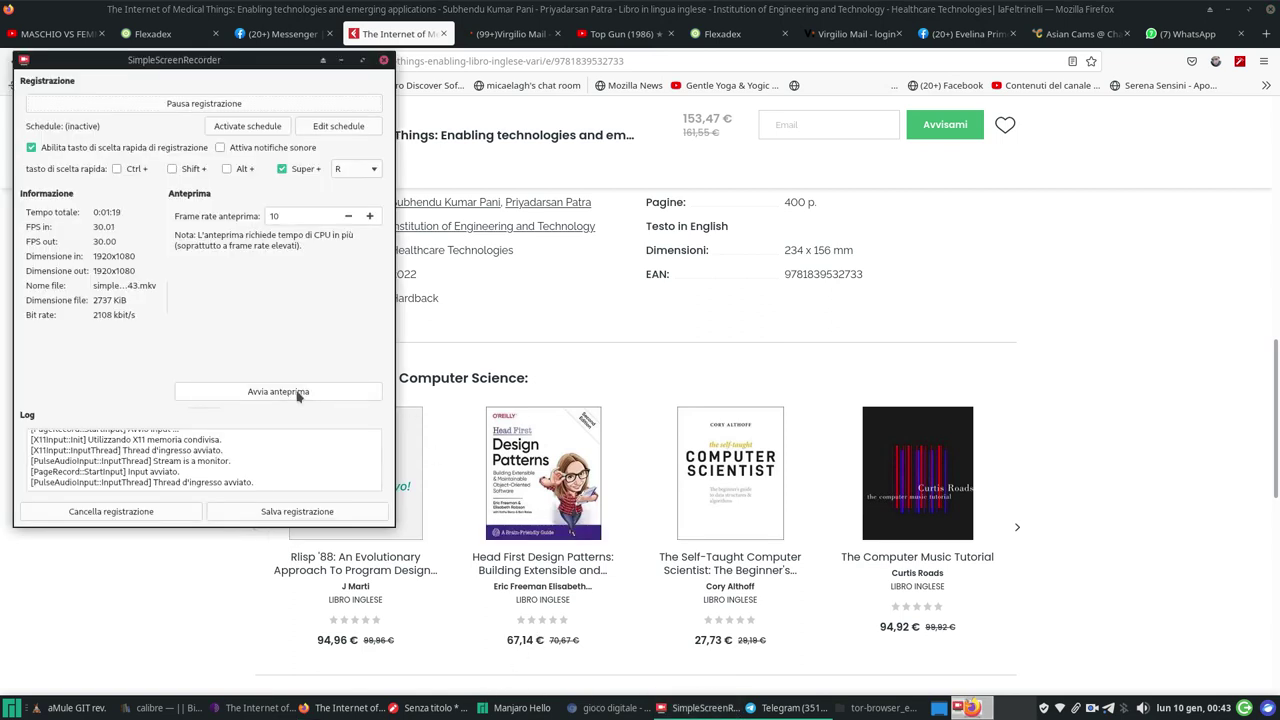
pyautogui.click(217, 104)
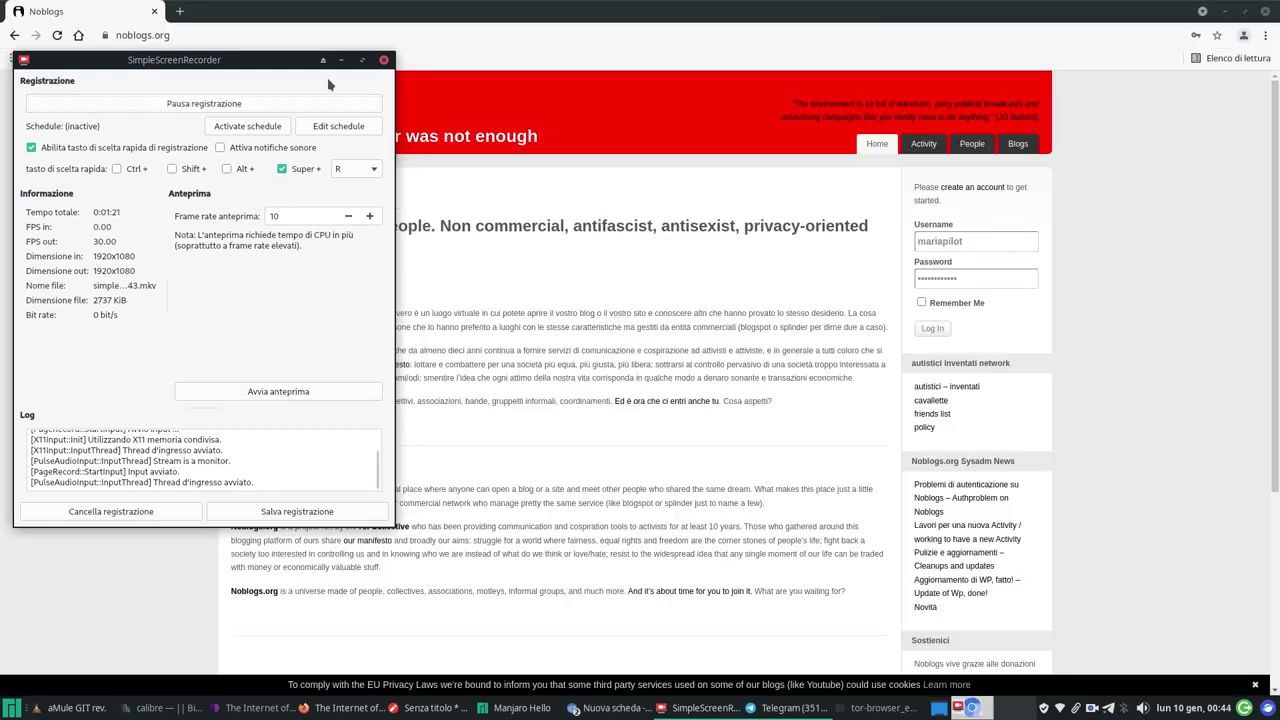
# - Log in to Noblogs with the prefilled credentials and Remember Me enabled, and save the login in the browser
pyautogui.click(341, 60)
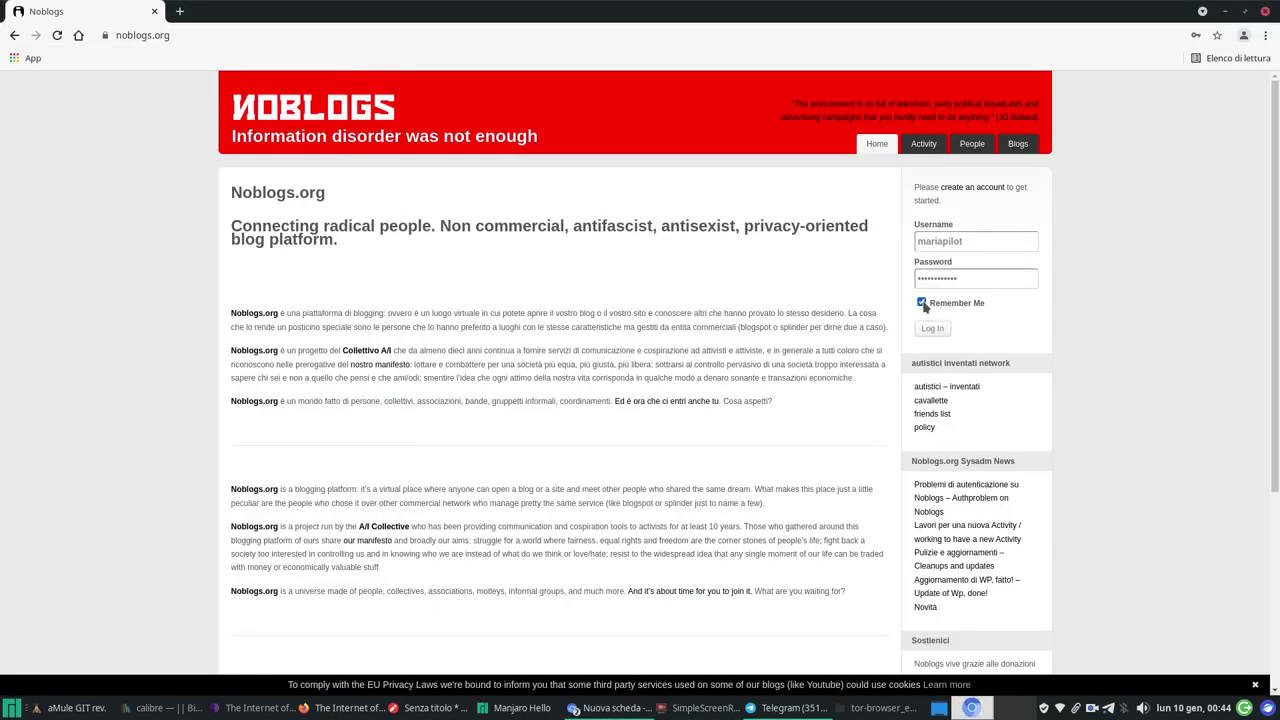
pyautogui.click(936, 331)
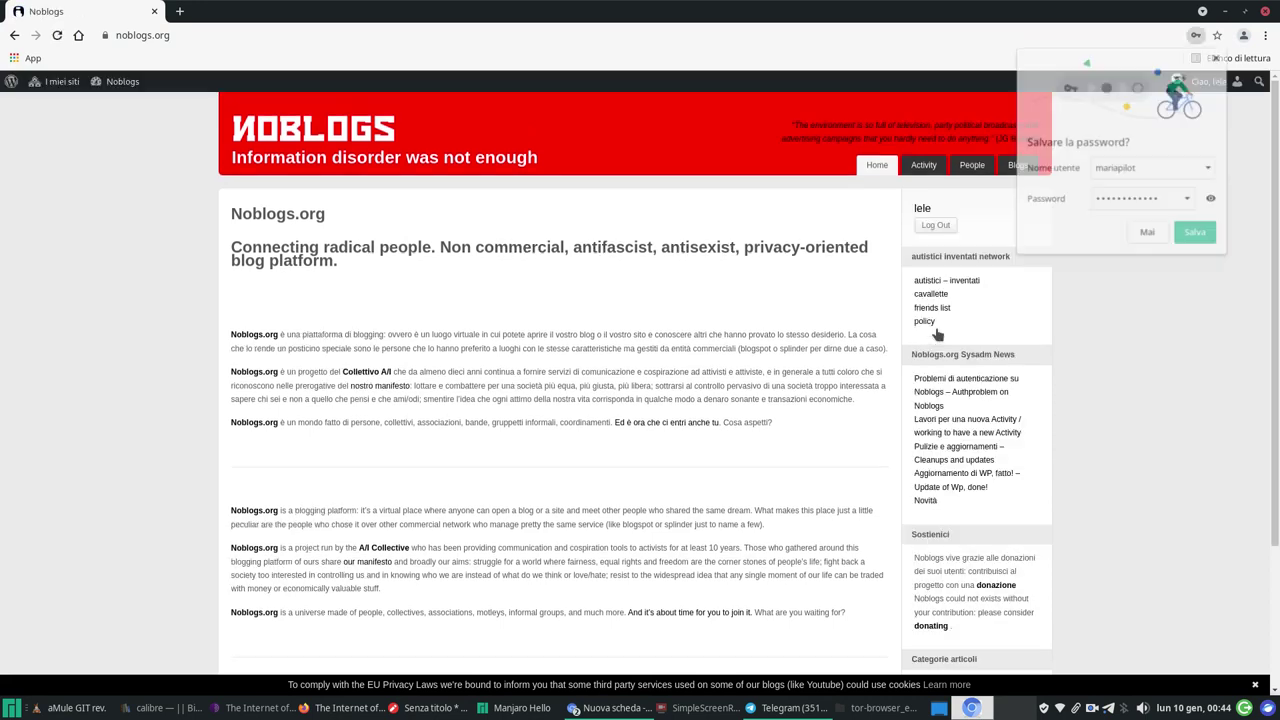
pyautogui.click(1195, 231)
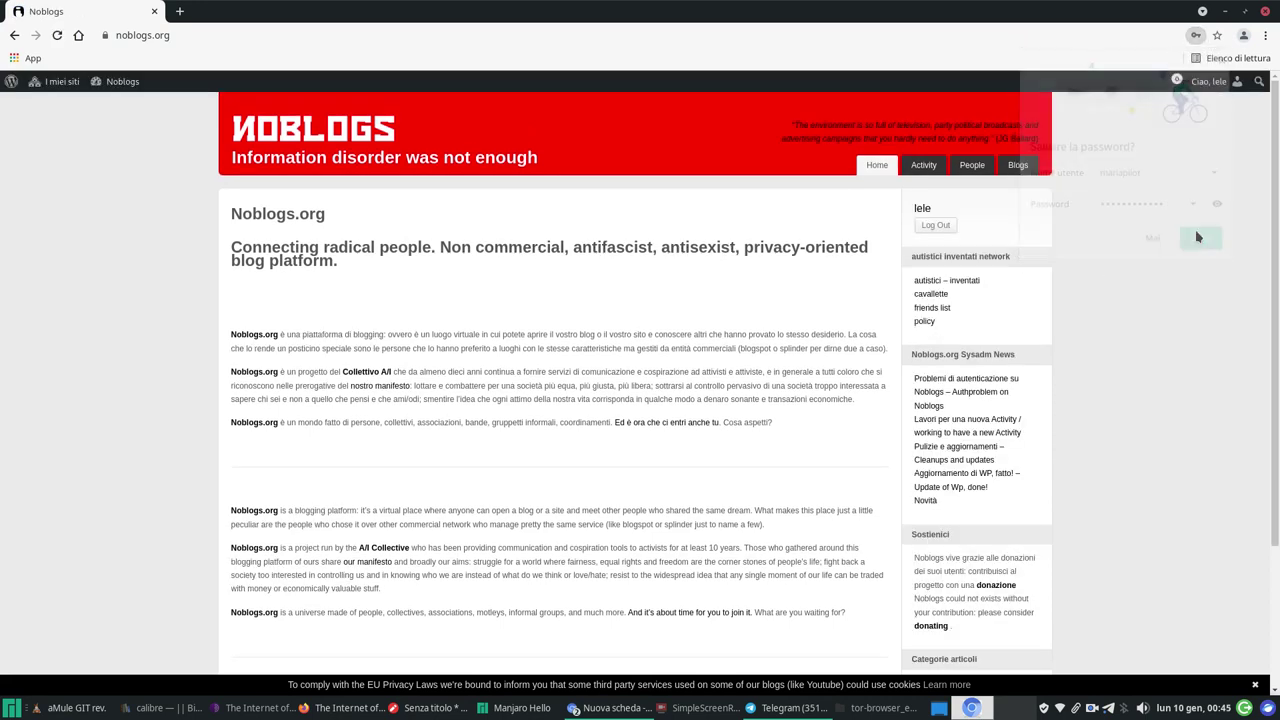
# - Go to the list of all articles on the blog and open "informatica art of hacking gennaio 2022" for editing
pyautogui.click(60, 81)
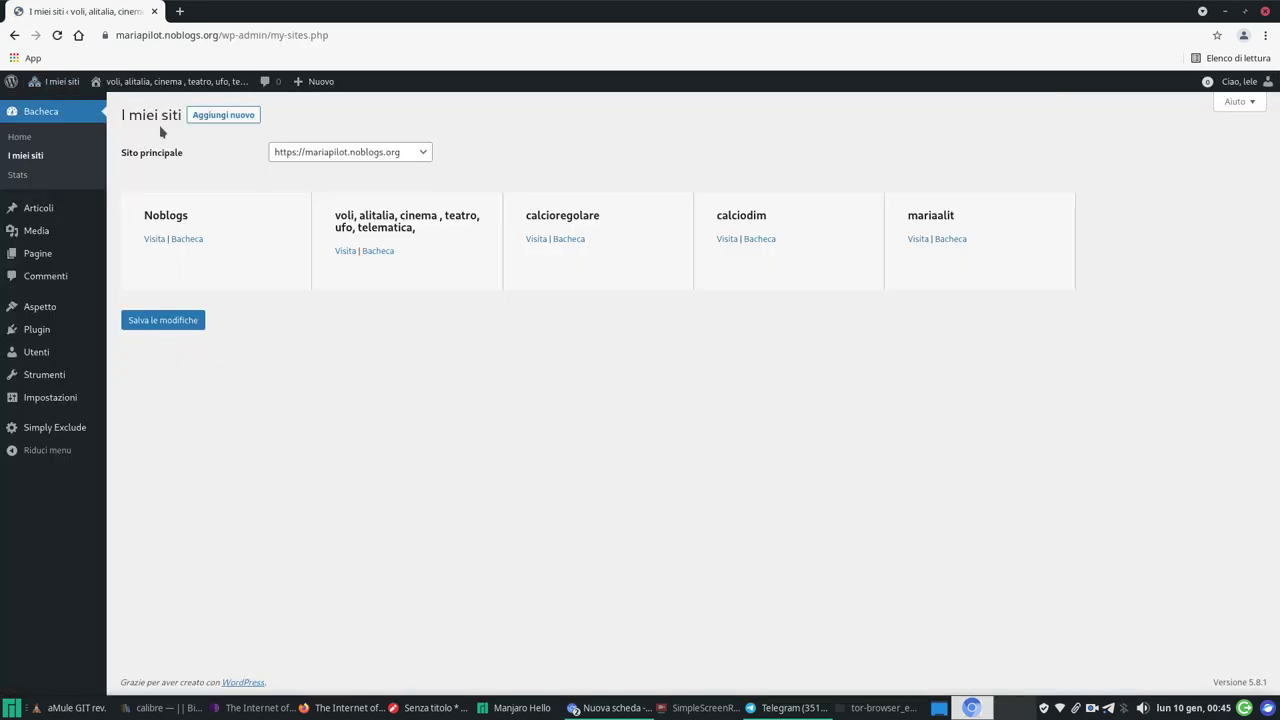
pyautogui.moveTo(95, 208)
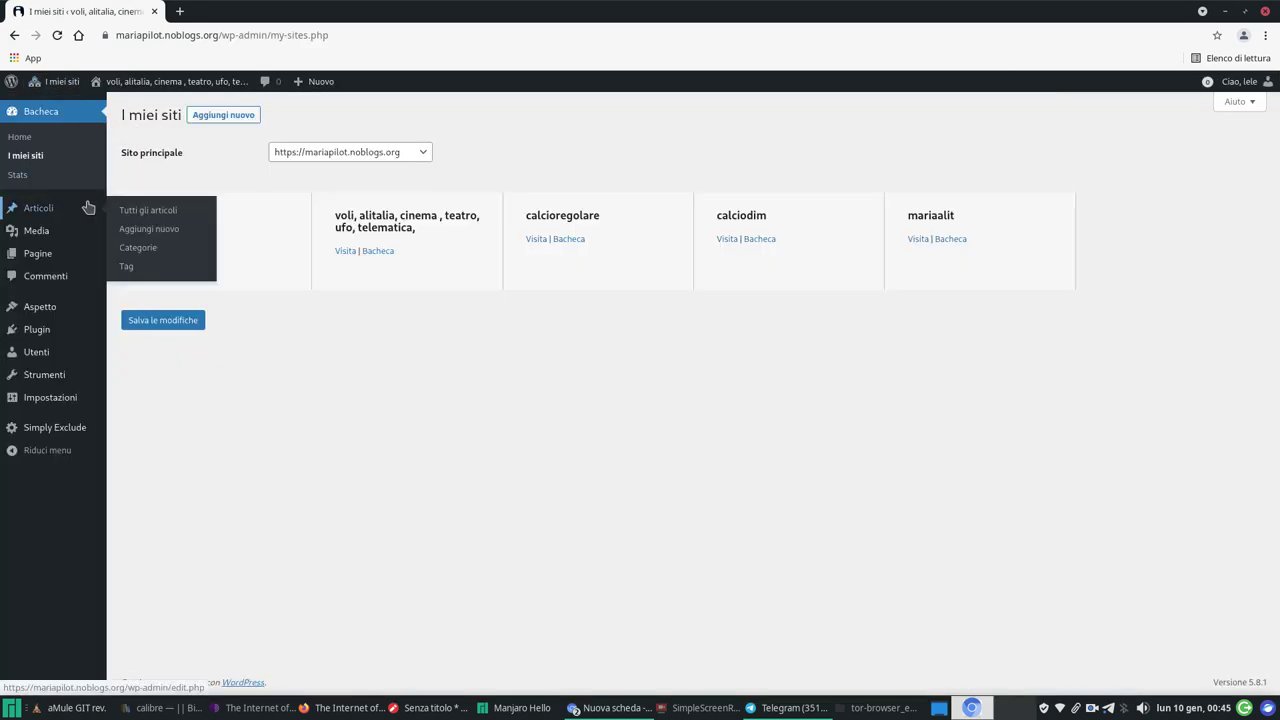
pyautogui.click(143, 211)
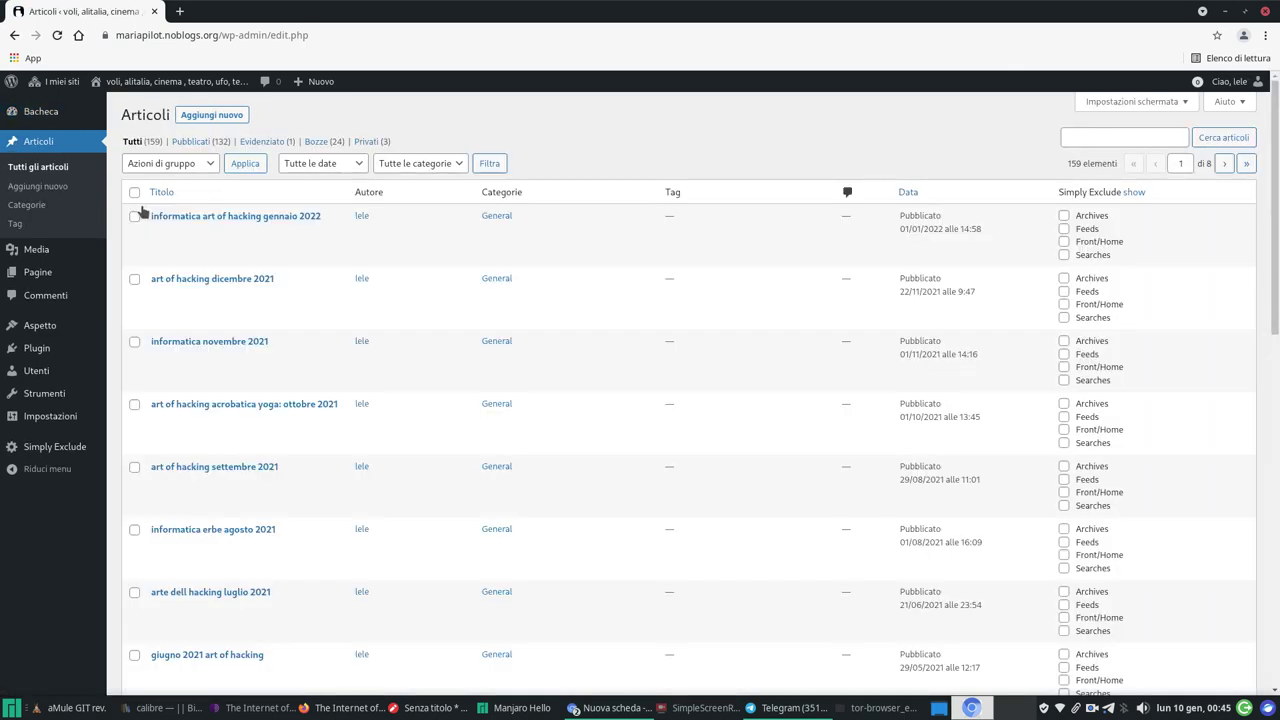
pyautogui.click(167, 236)
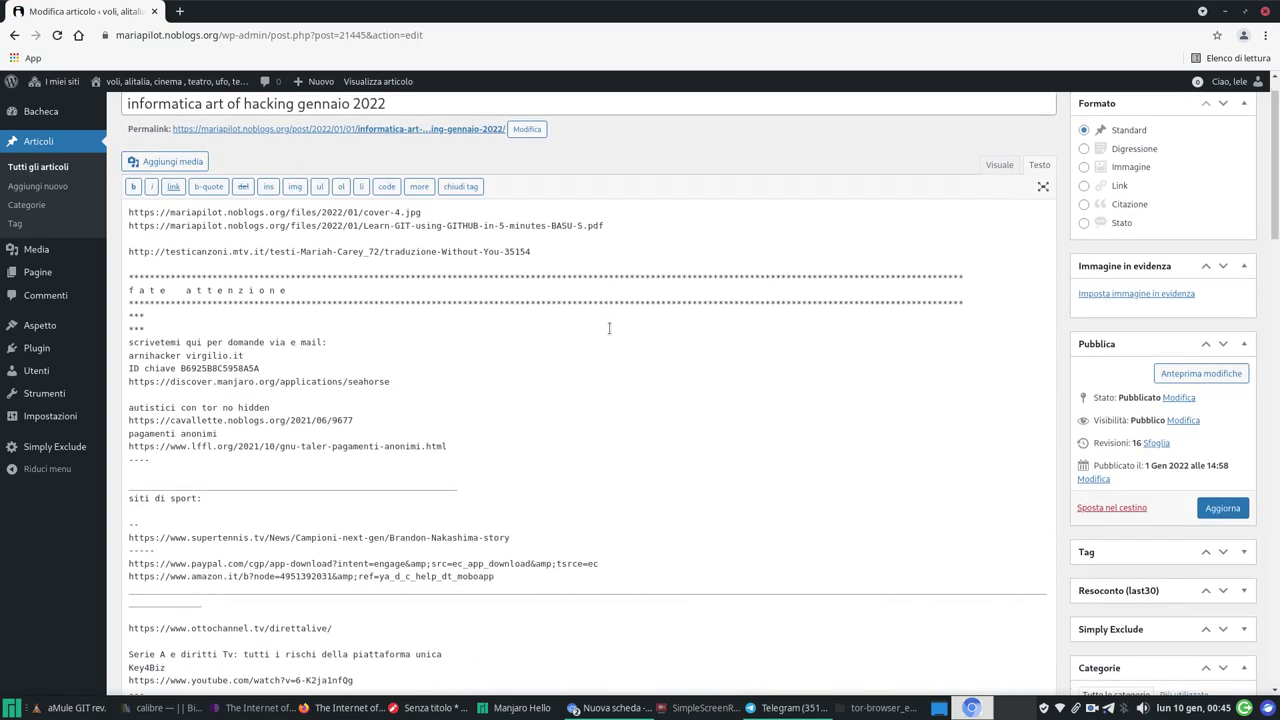
# - Add a separator line "-" followed by an empty line below the Learn-GIT-using-GITHUB PDF link in the article text
pyautogui.scroll(-1, 609, 328)
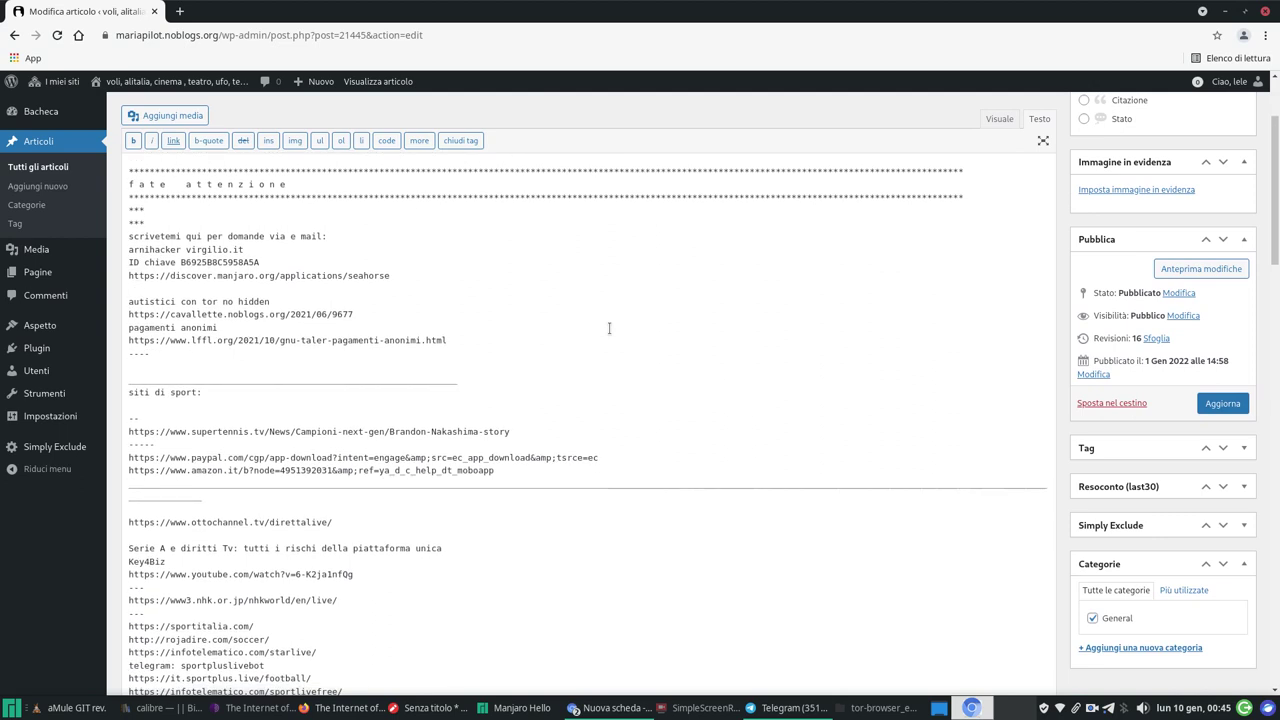
pyautogui.scroll(2, 609, 328)
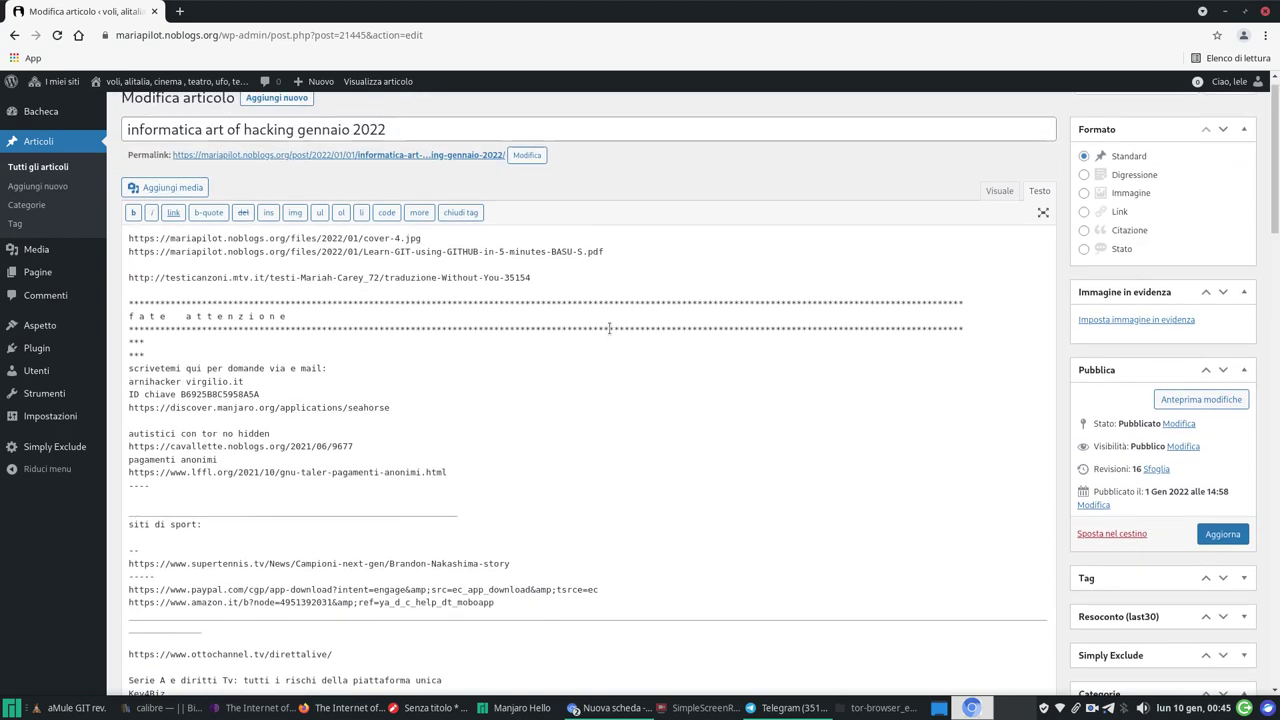
pyautogui.click(546, 279)
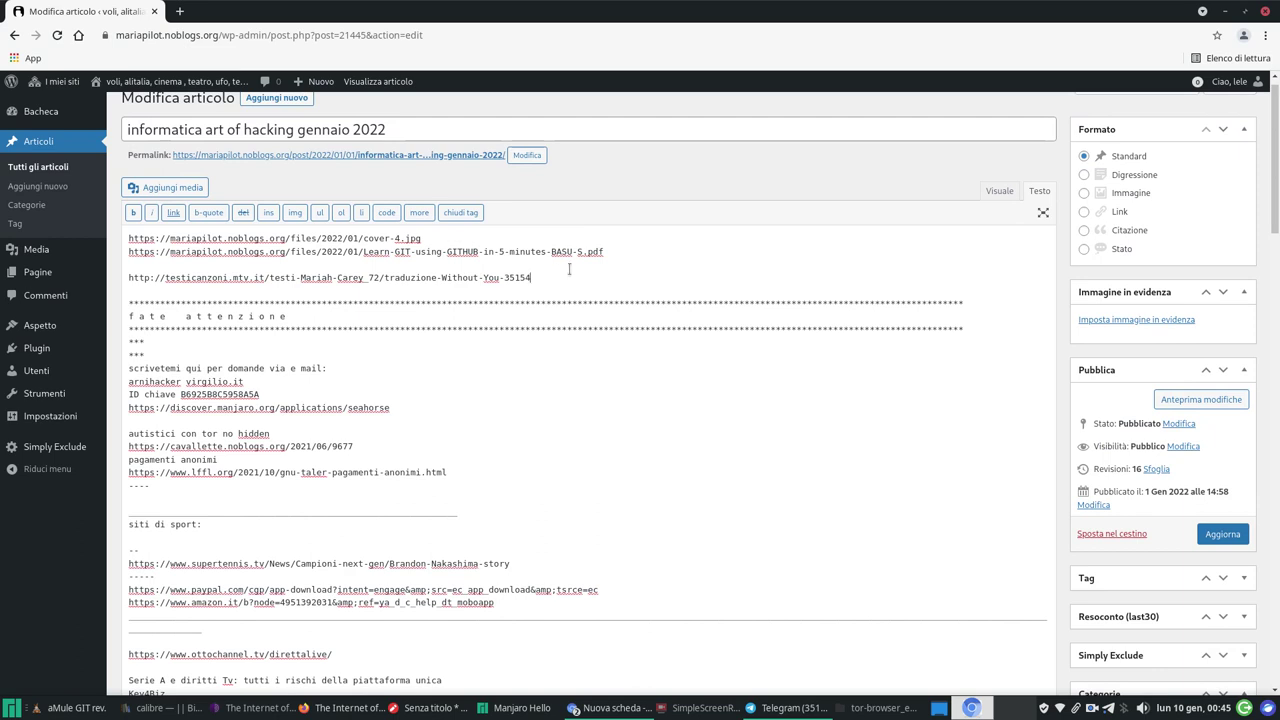
pyautogui.click(607, 251)
pyautogui.press('Return')
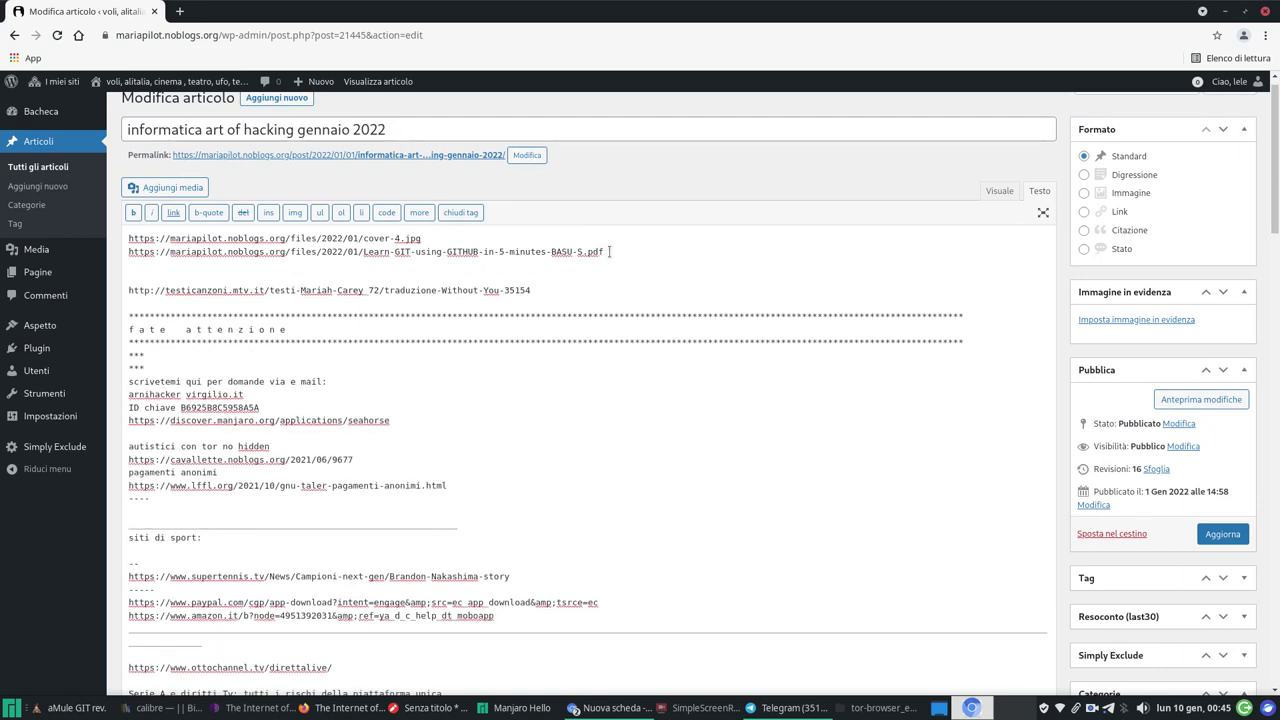
pyautogui.write('-')
pyautogui.press('Return')
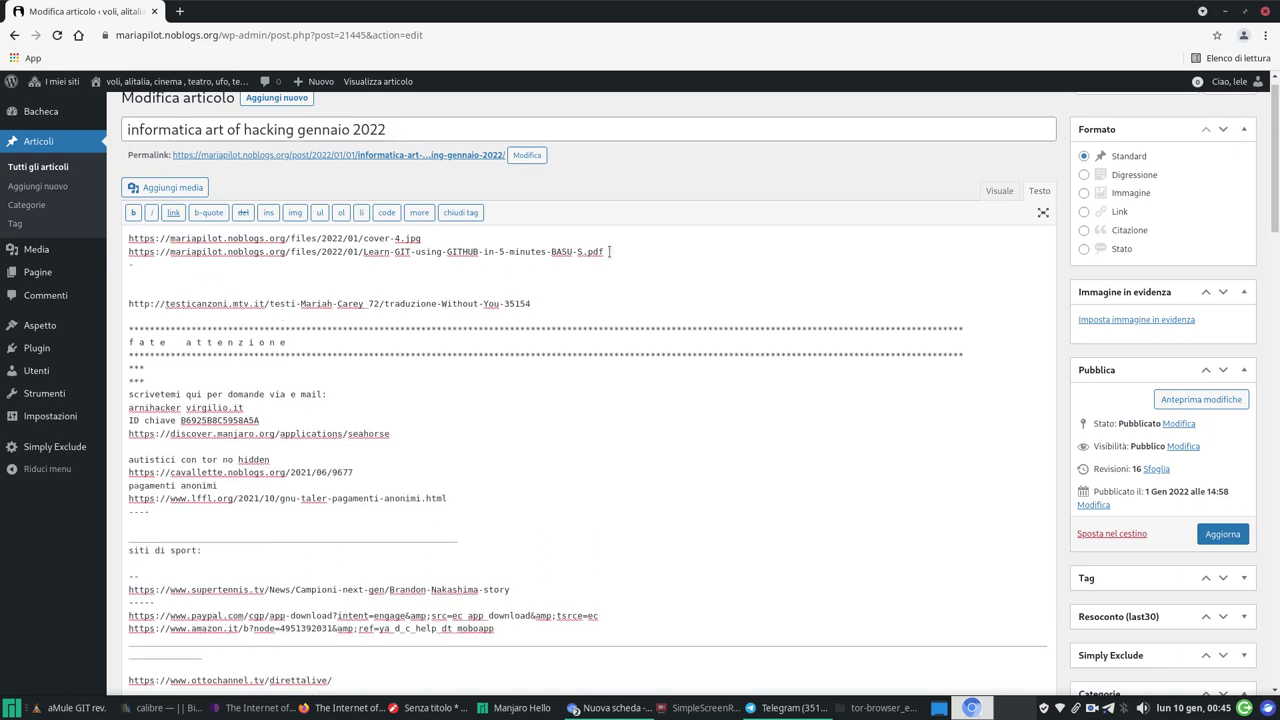
# - Start a media file upload for the article and browse to the Scaricati folder in the home directory
pyautogui.click(174, 189)
pyautogui.click(181, 136)
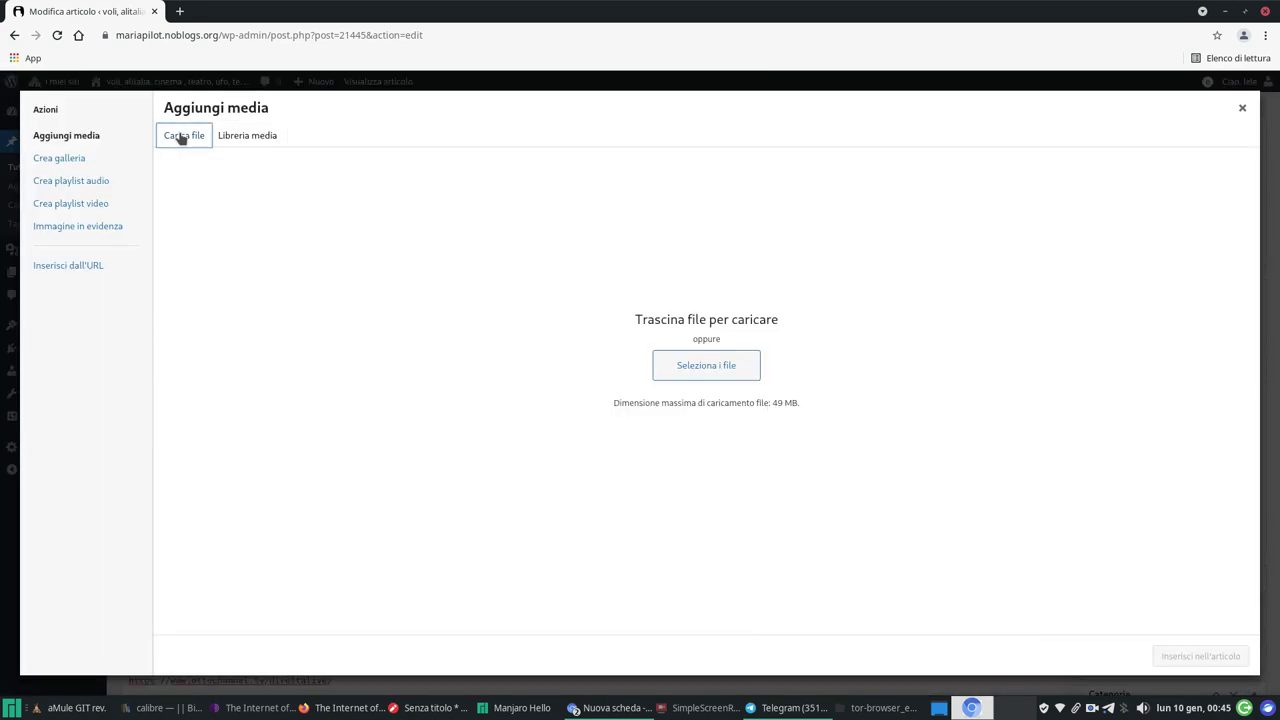
pyautogui.click(688, 367)
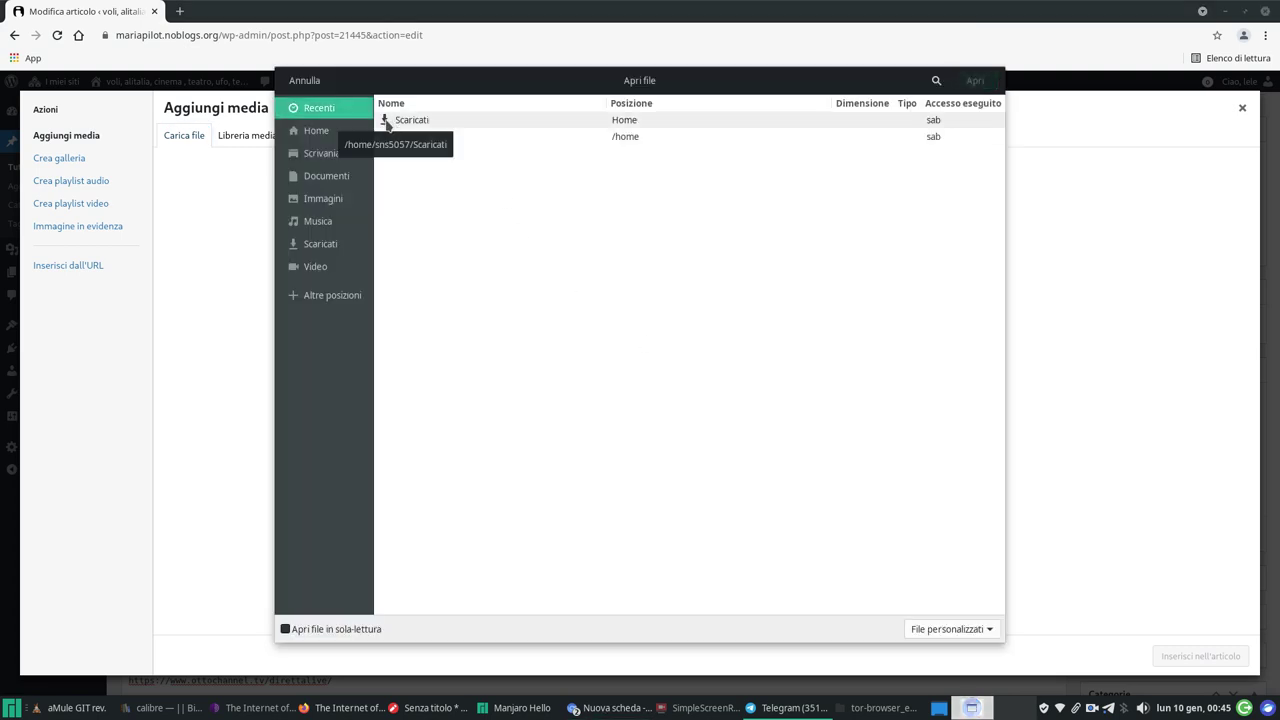
pyautogui.click(331, 133)
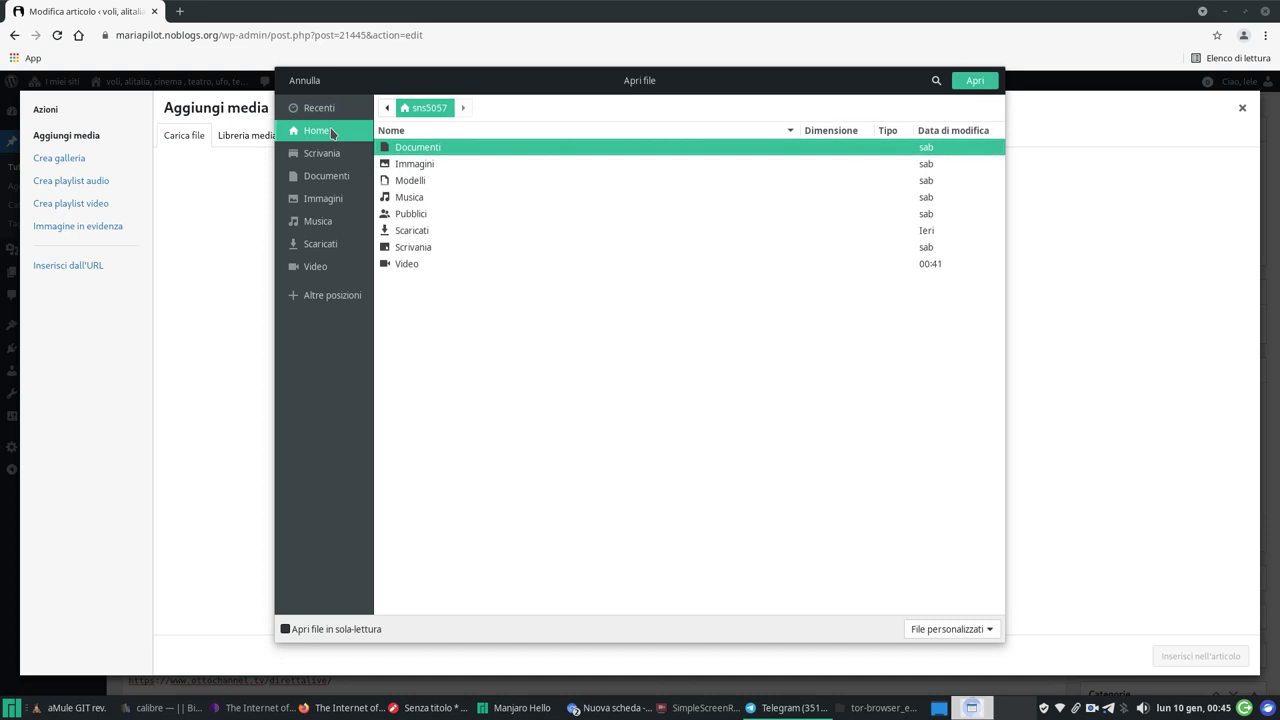
pyautogui.doubleClick(426, 231)
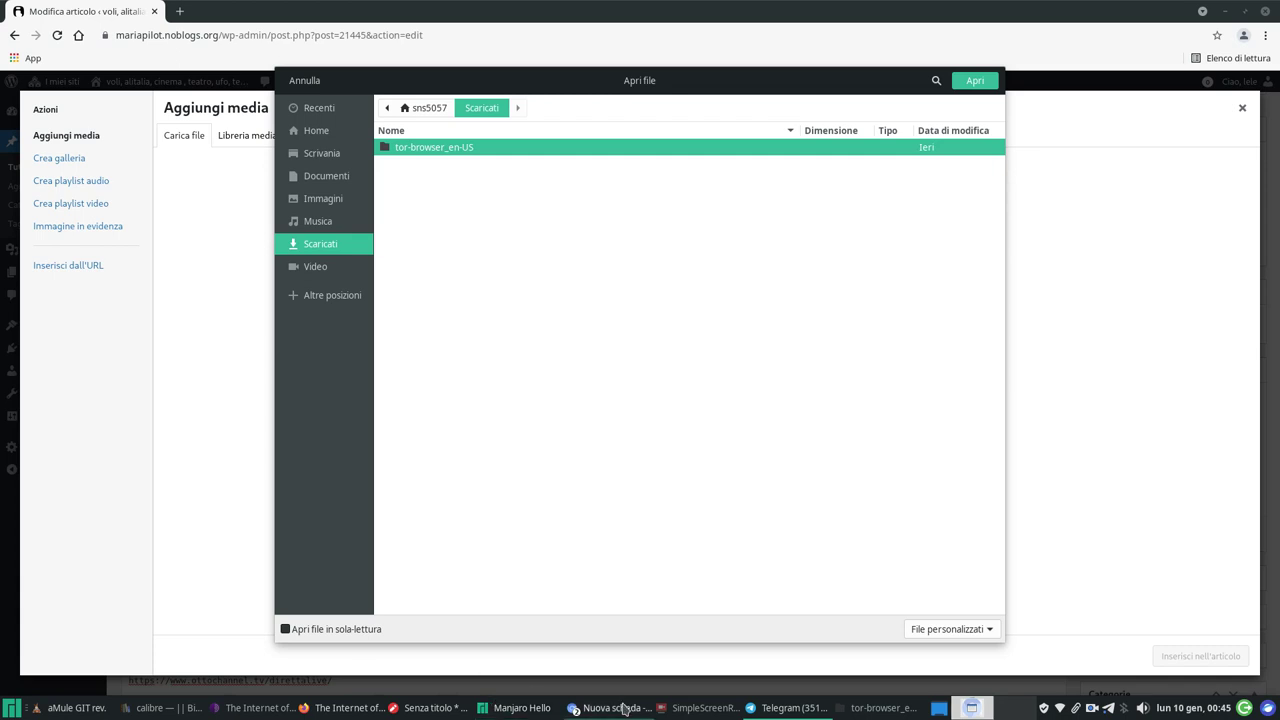
pyautogui.click(690, 708)
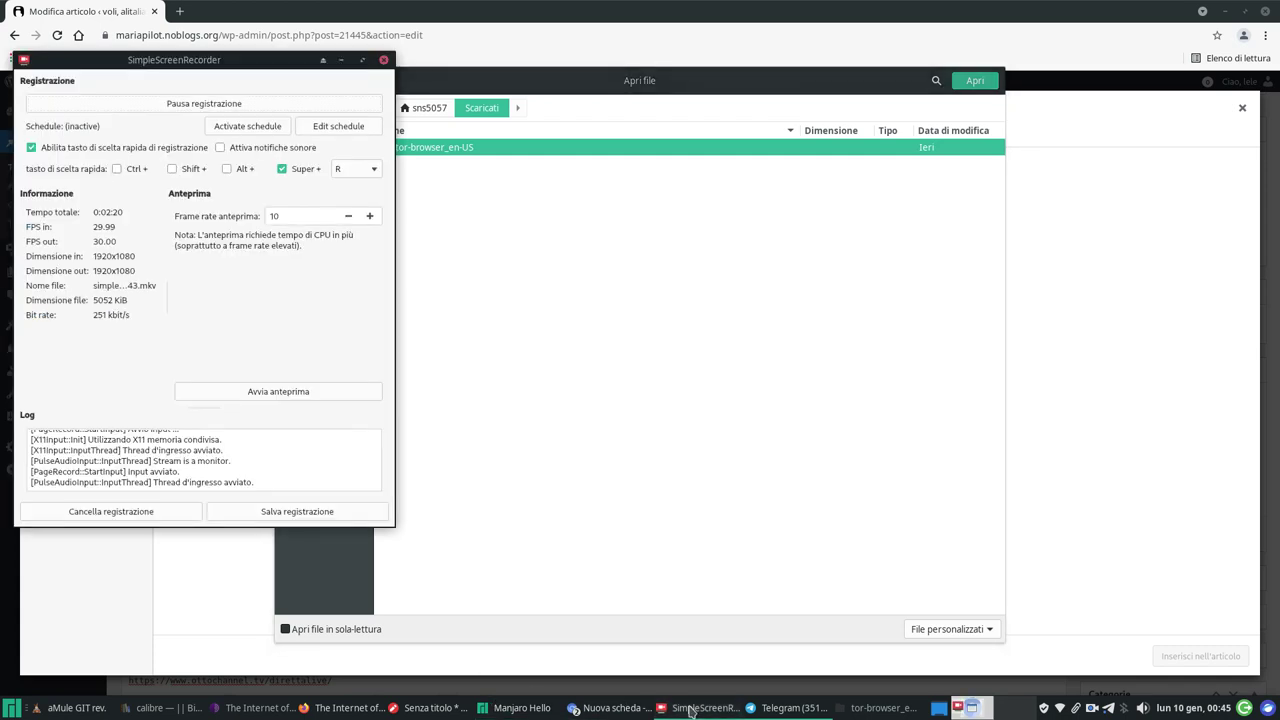
pyautogui.click(202, 104)
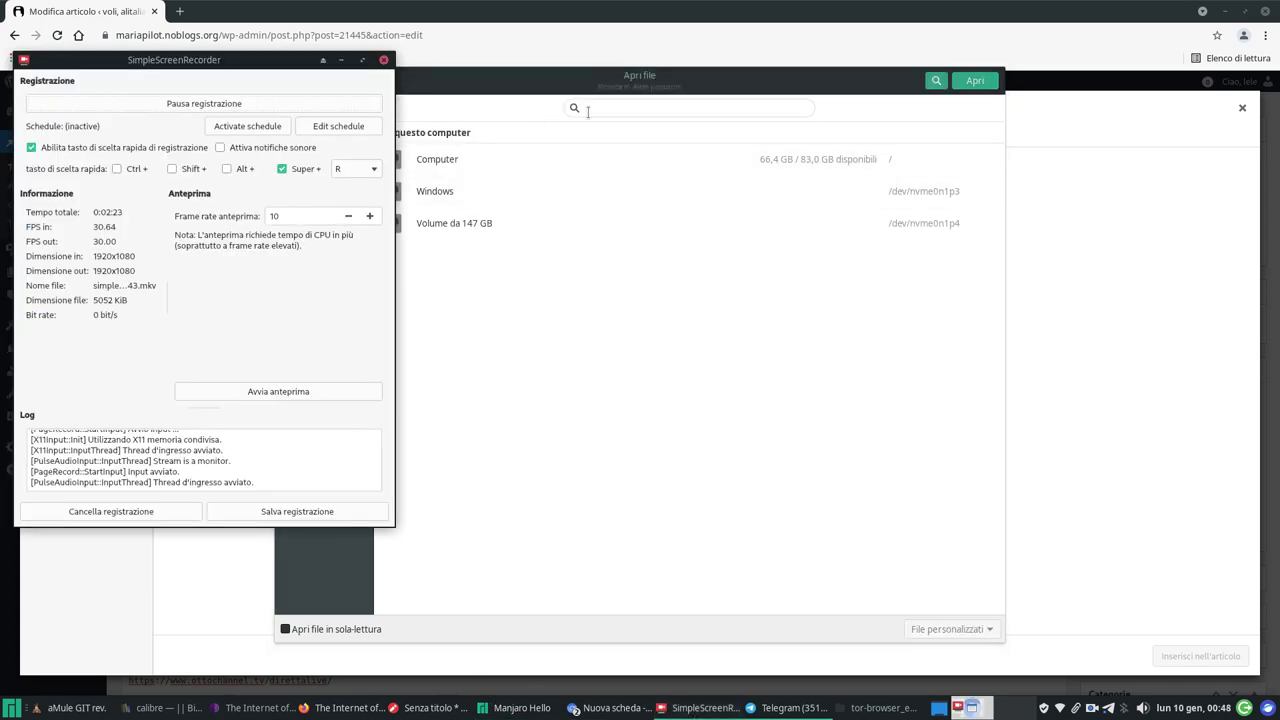
# - Search the other locations in the file chooser for "calibre", clearing and repeating the search once
pyautogui.click(587, 109)
pyautogui.write('cal')
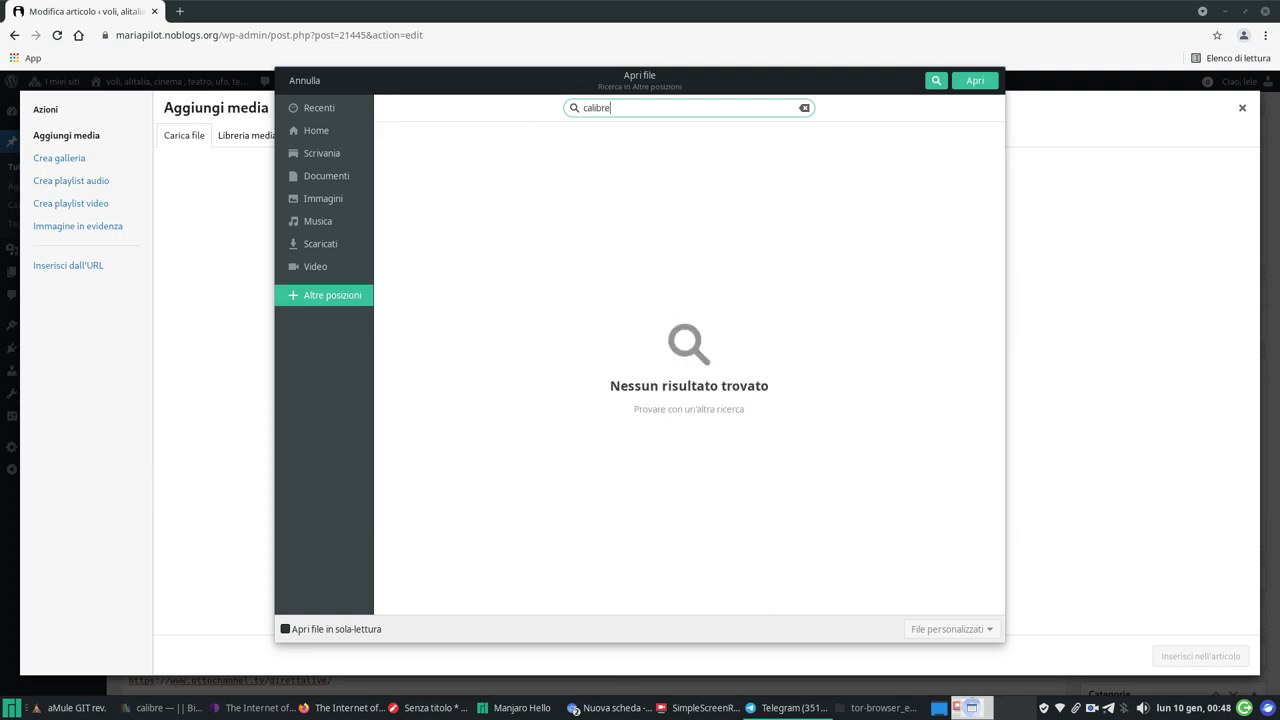
pyautogui.write('ibre')
pyautogui.click(975, 81)
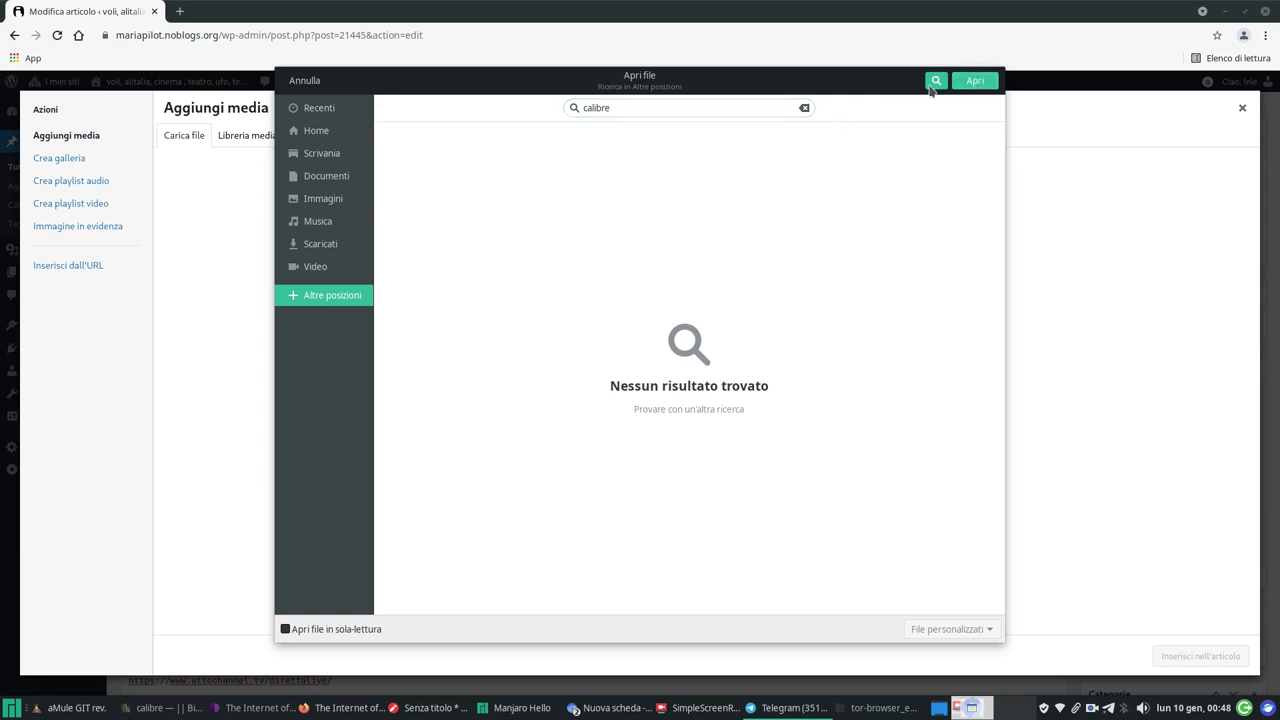
pyautogui.click(932, 86)
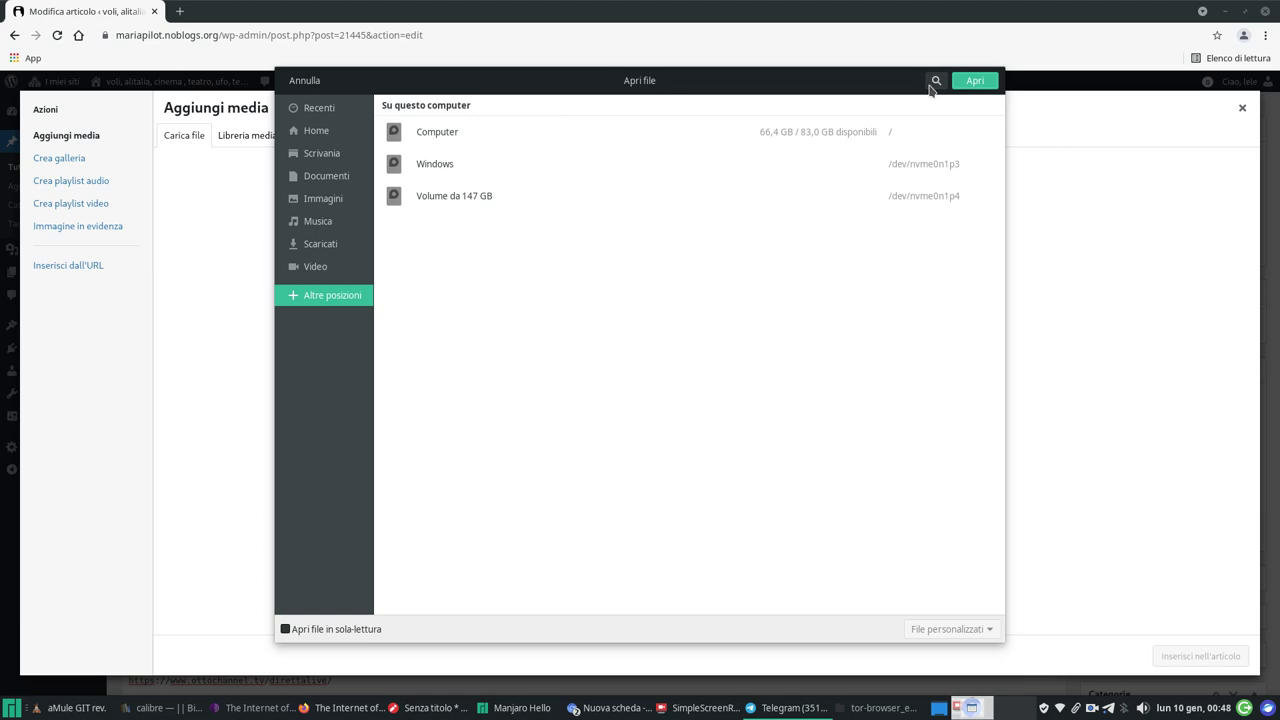
pyautogui.click(936, 84)
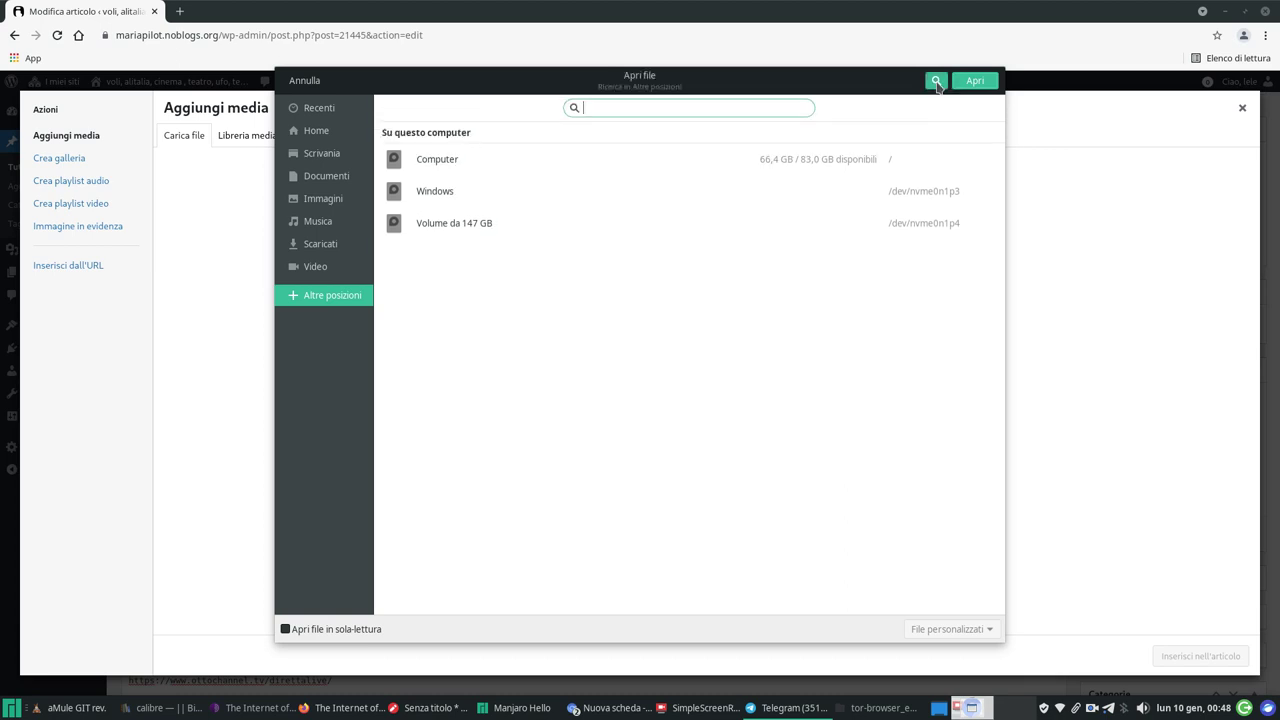
pyautogui.write('ca')
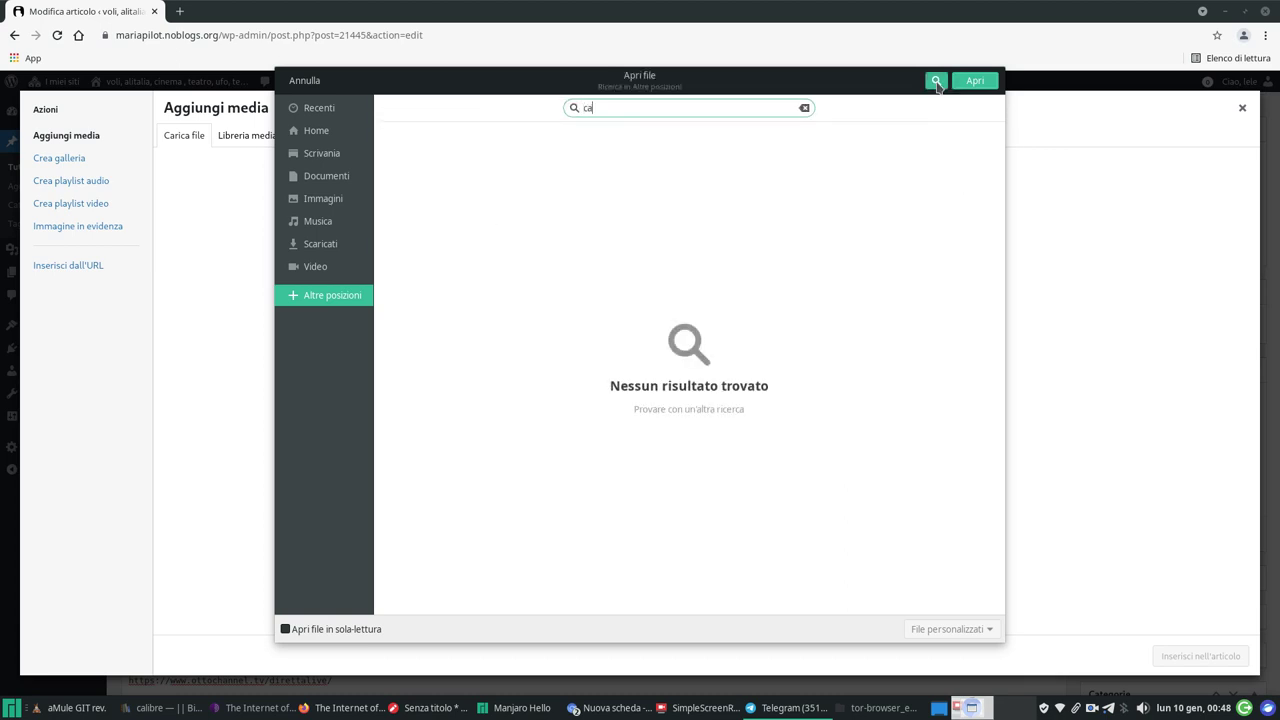
pyautogui.write('libre')
pyautogui.click(980, 88)
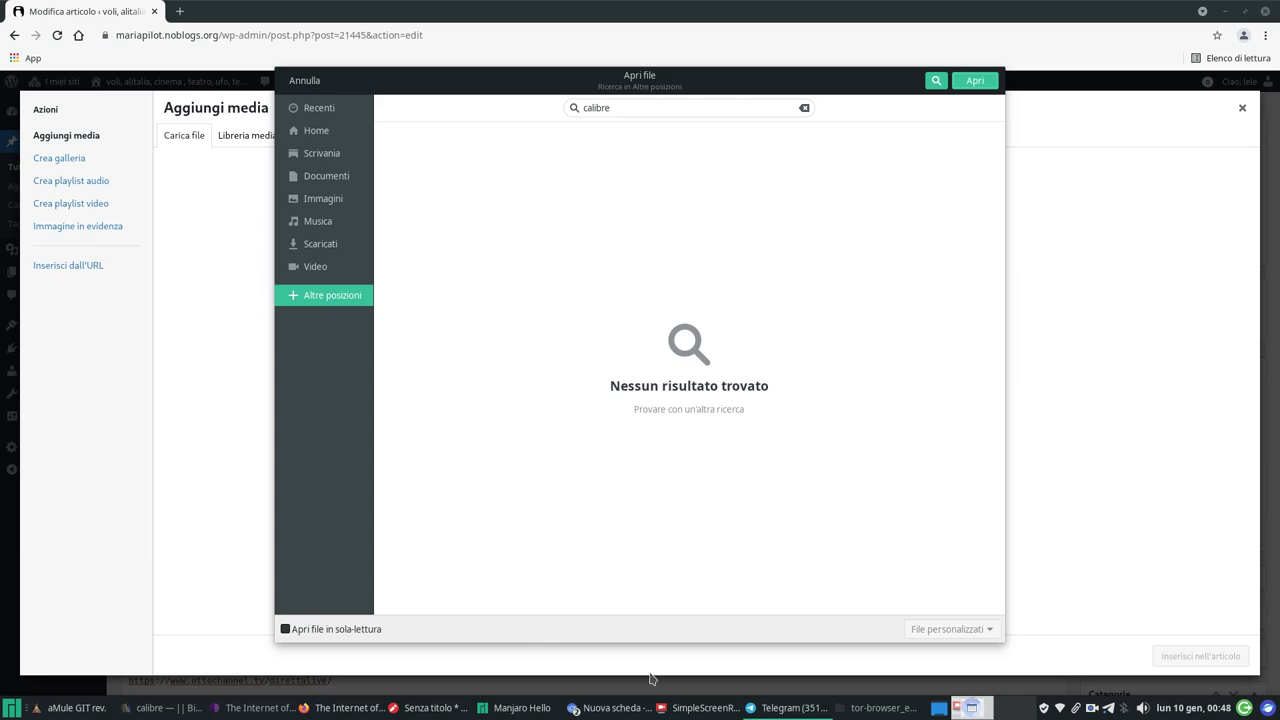
pyautogui.click(684, 710)
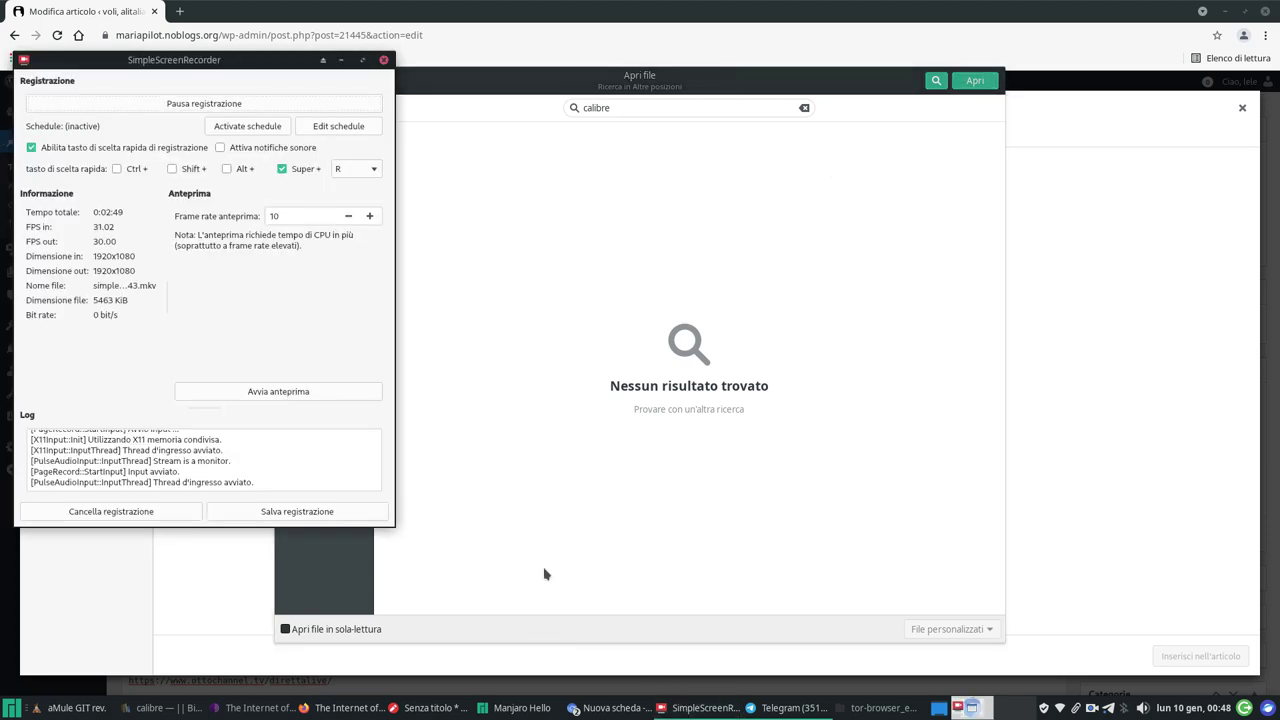
pyautogui.click(216, 108)
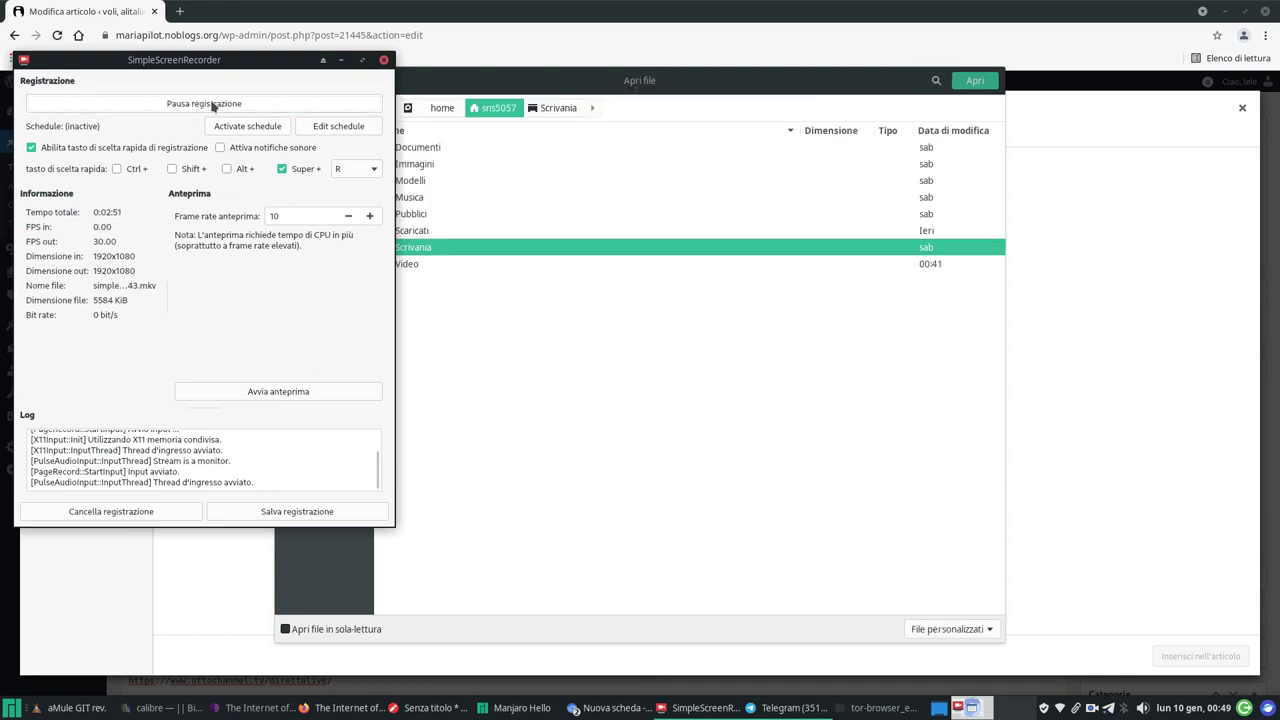
# - Show all file types in the file chooser, check the Scrivania folder, and browse from Home to Scaricati
pyautogui.click(990, 629)
pyautogui.click(977, 652)
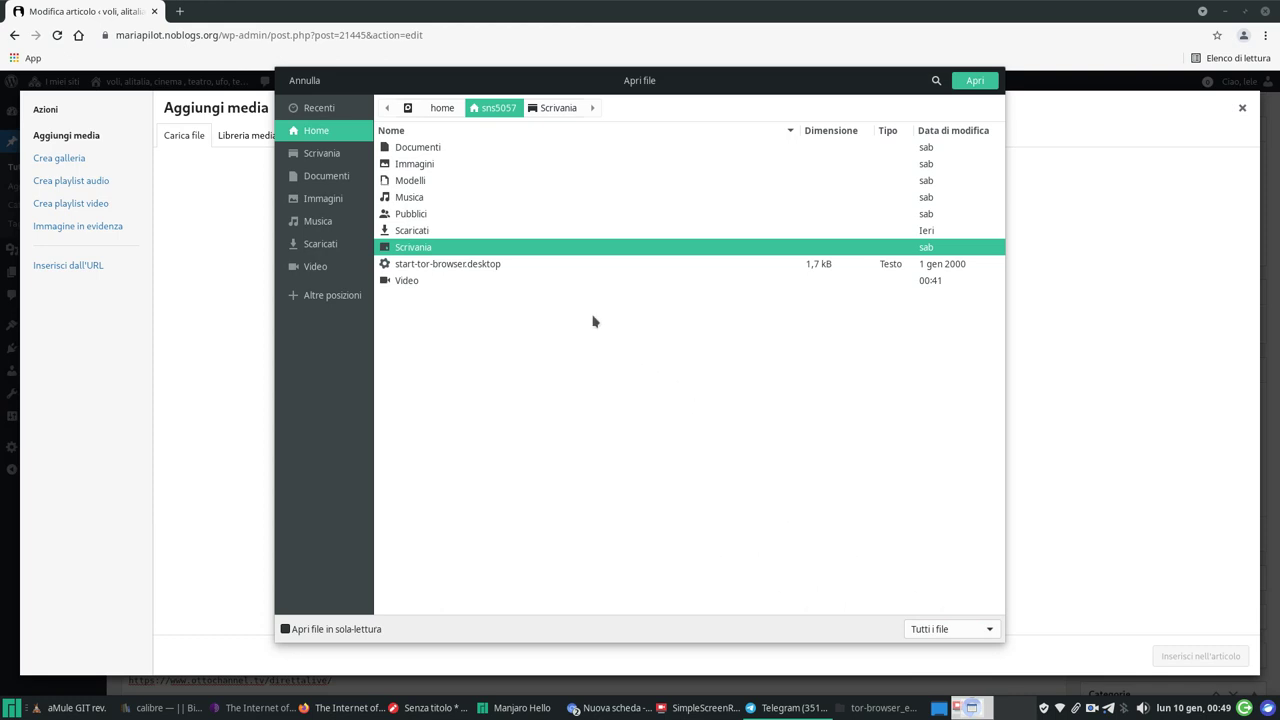
pyautogui.doubleClick(412, 254)
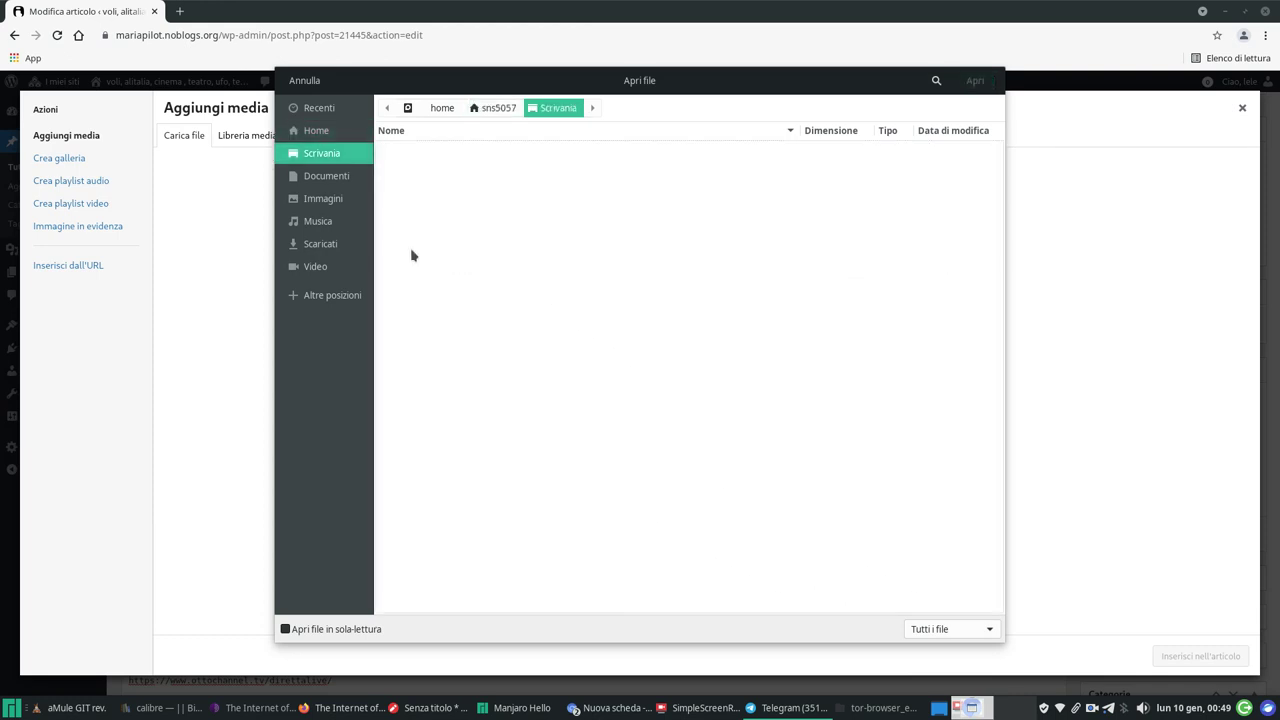
pyautogui.click(318, 134)
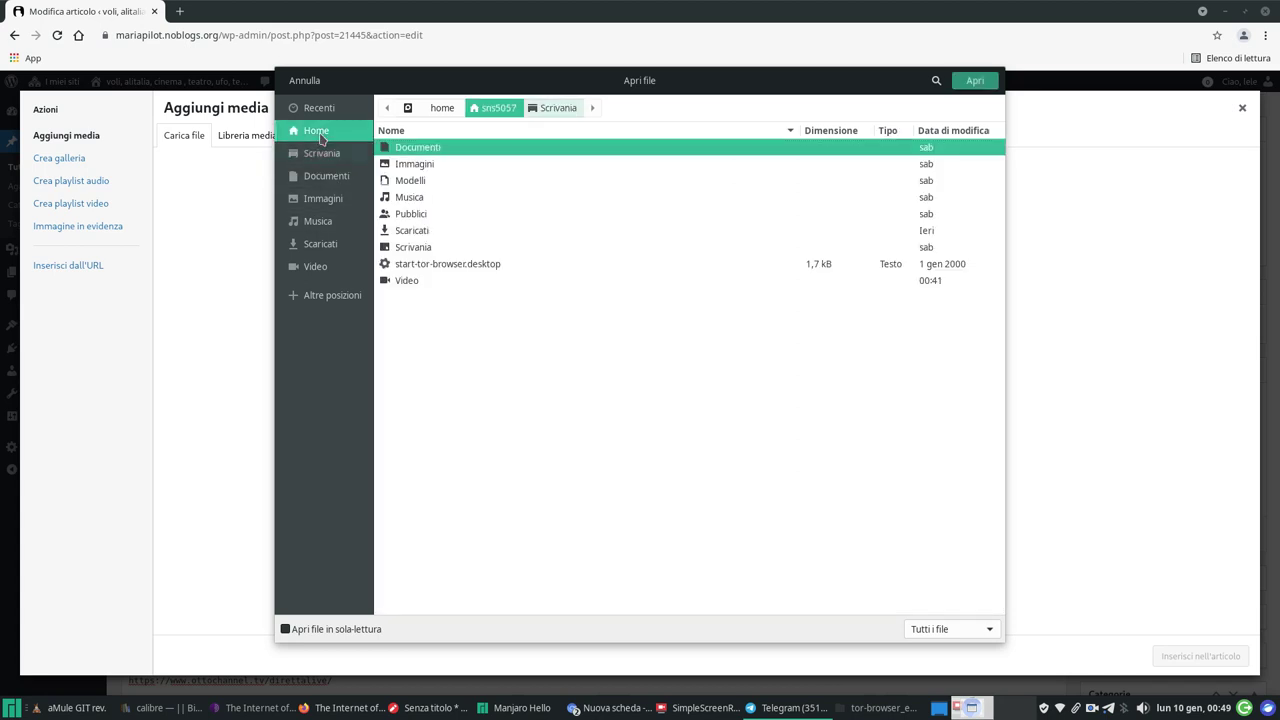
pyautogui.doubleClick(415, 230)
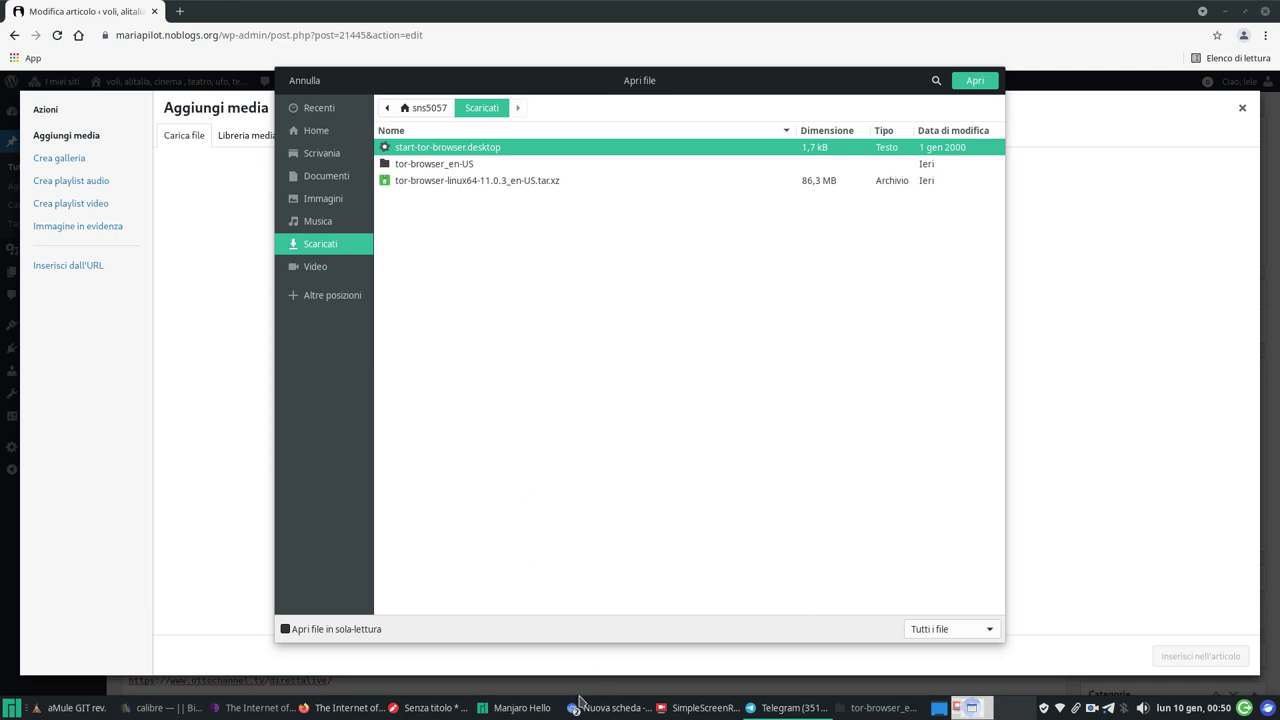
# - Switch to calibre and open the folder containing the book "The Internet of Medical Things"
pyautogui.click(702, 708)
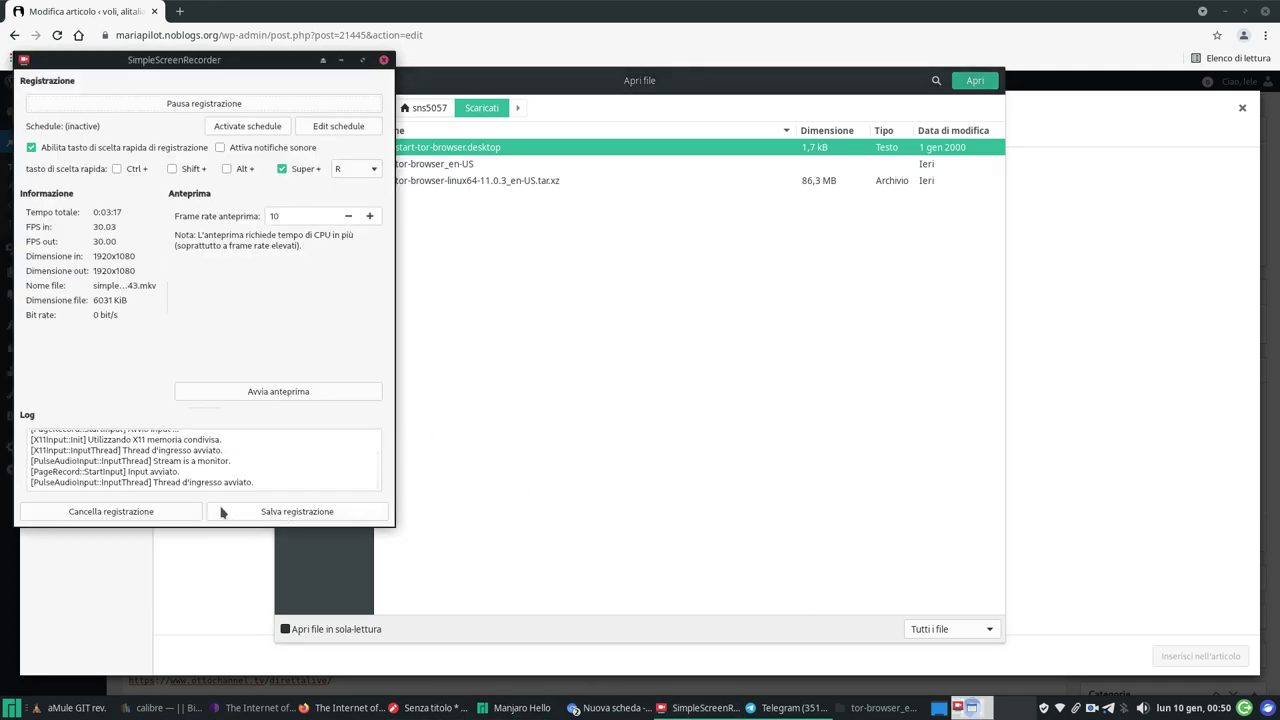
pyautogui.click(218, 104)
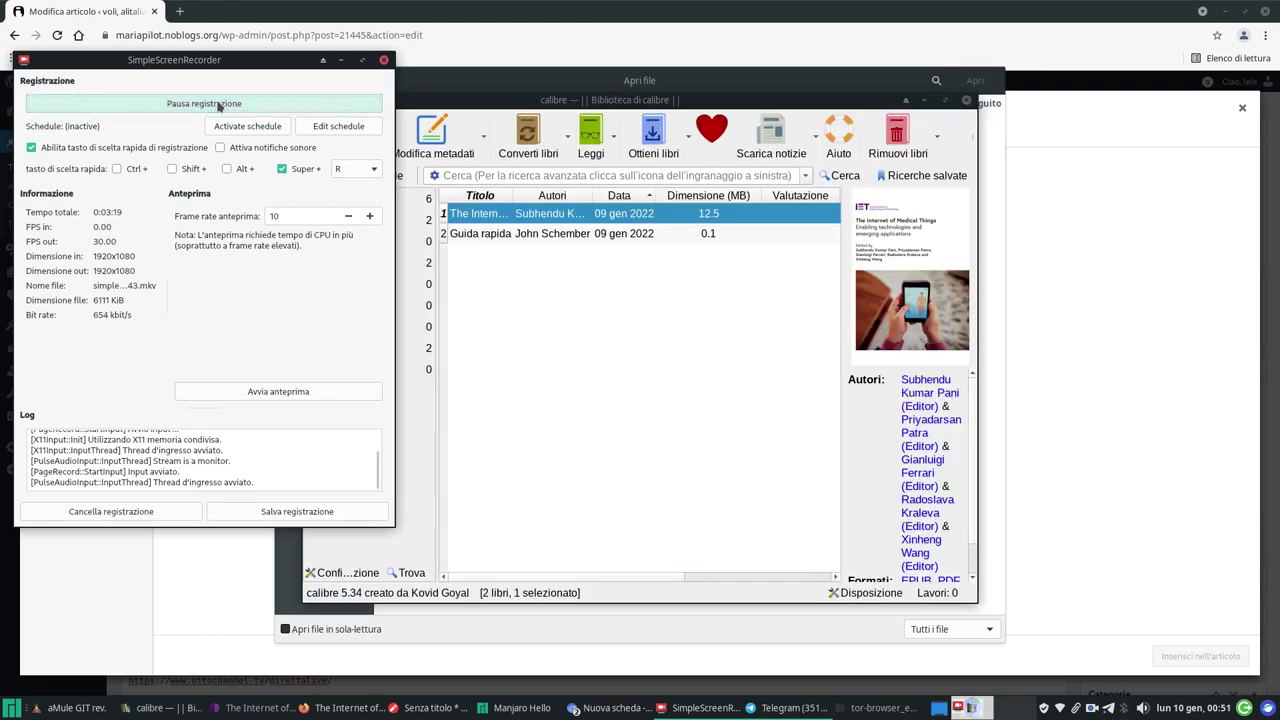
pyautogui.rightClick(523, 216)
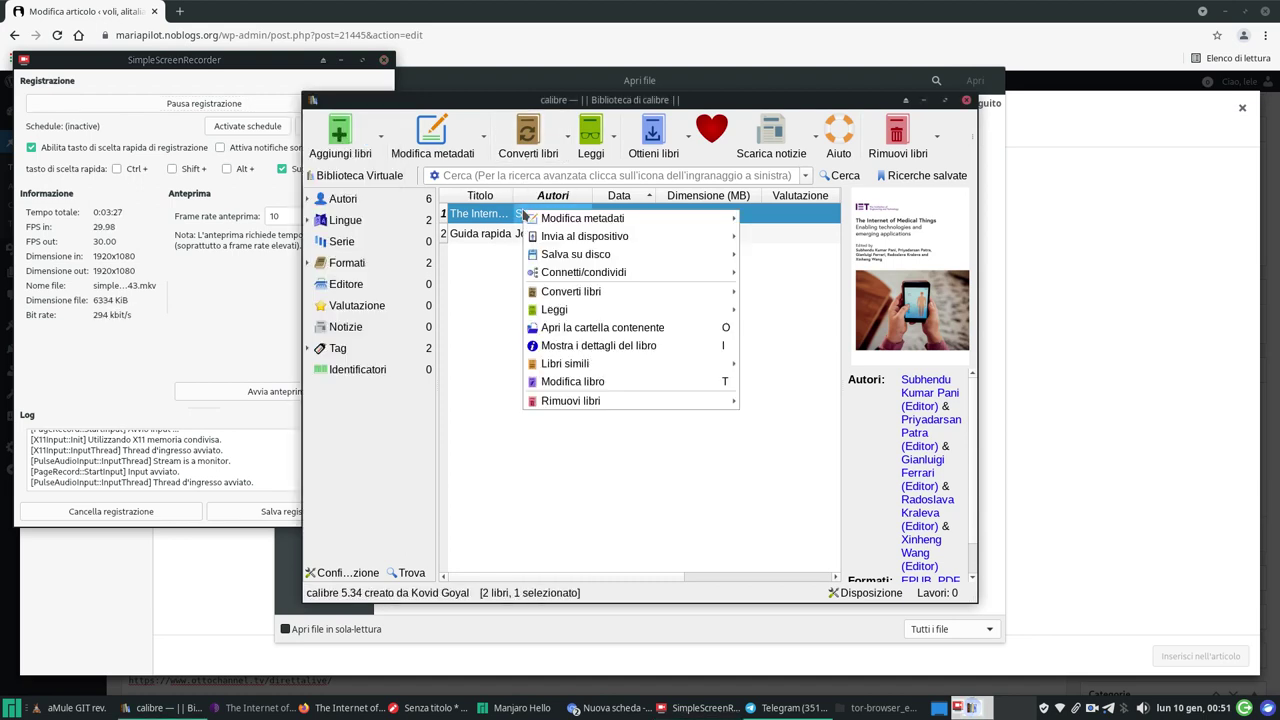
pyautogui.click(602, 330)
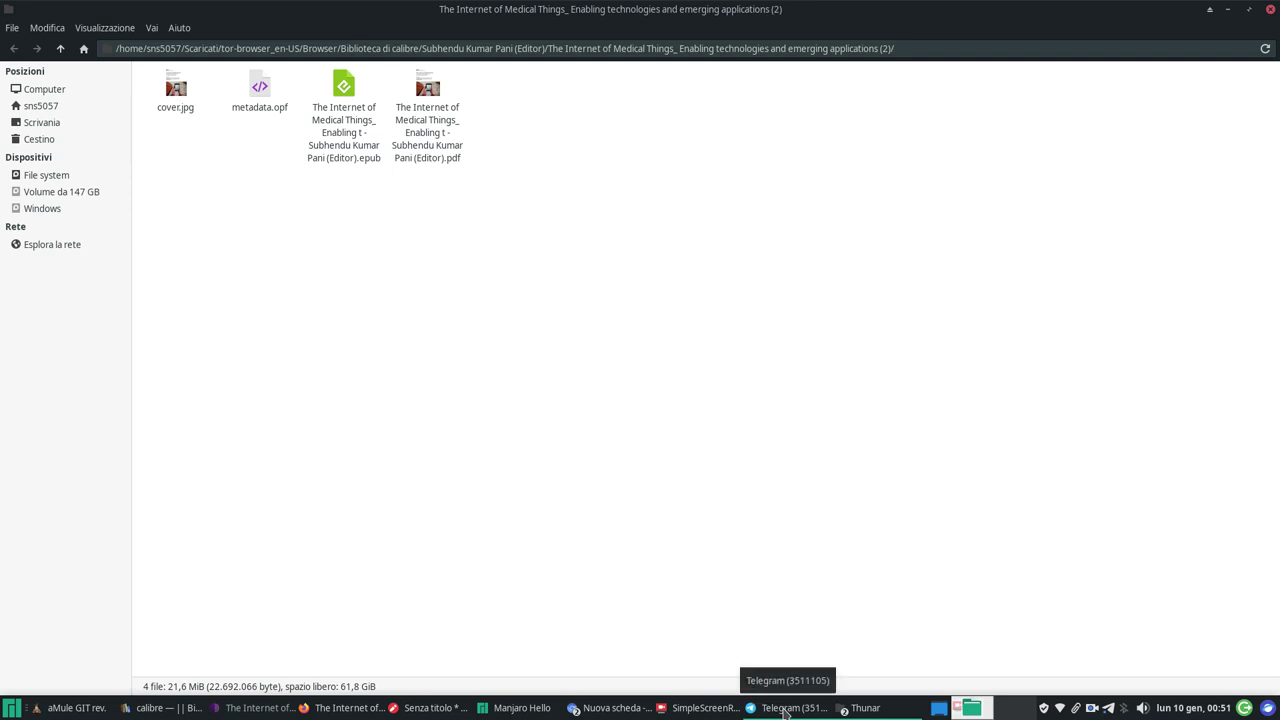
# - Browse "Biblioteca di calibre" in the upload file chooser, sort by modification date, and look inside the "Guida rapida (1)" folder
pyautogui.click(705, 708)
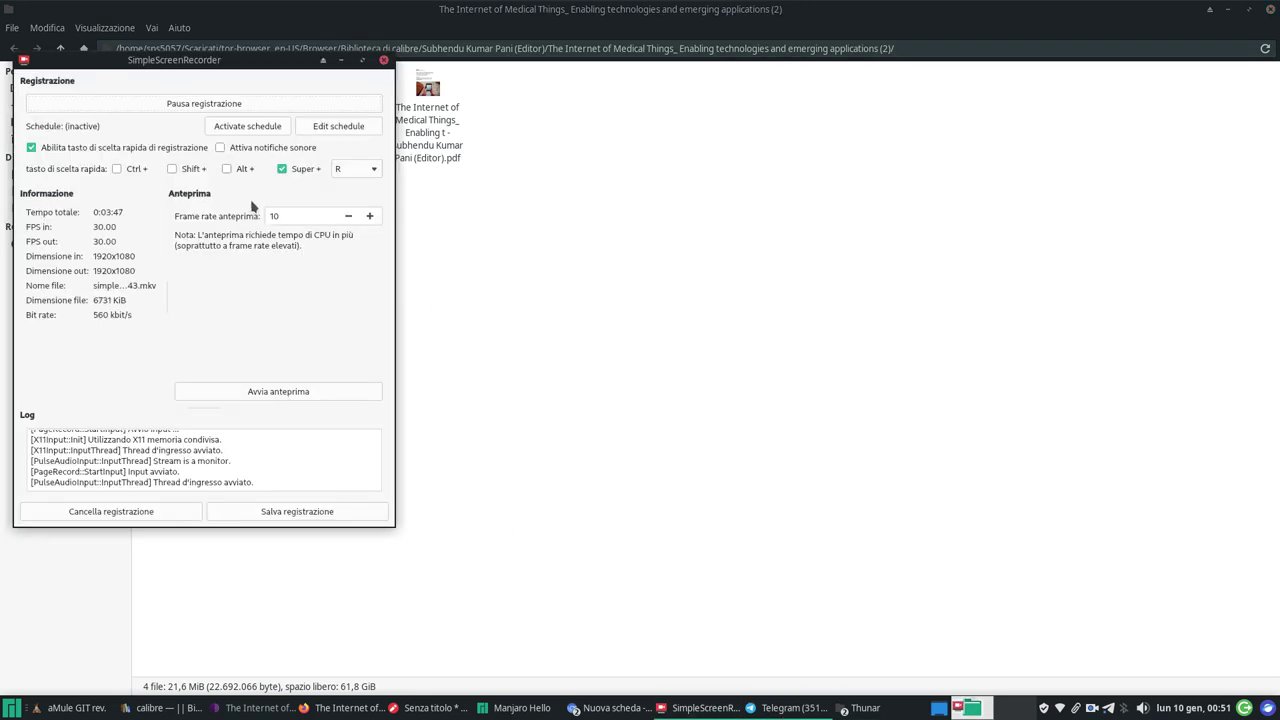
pyautogui.click(214, 104)
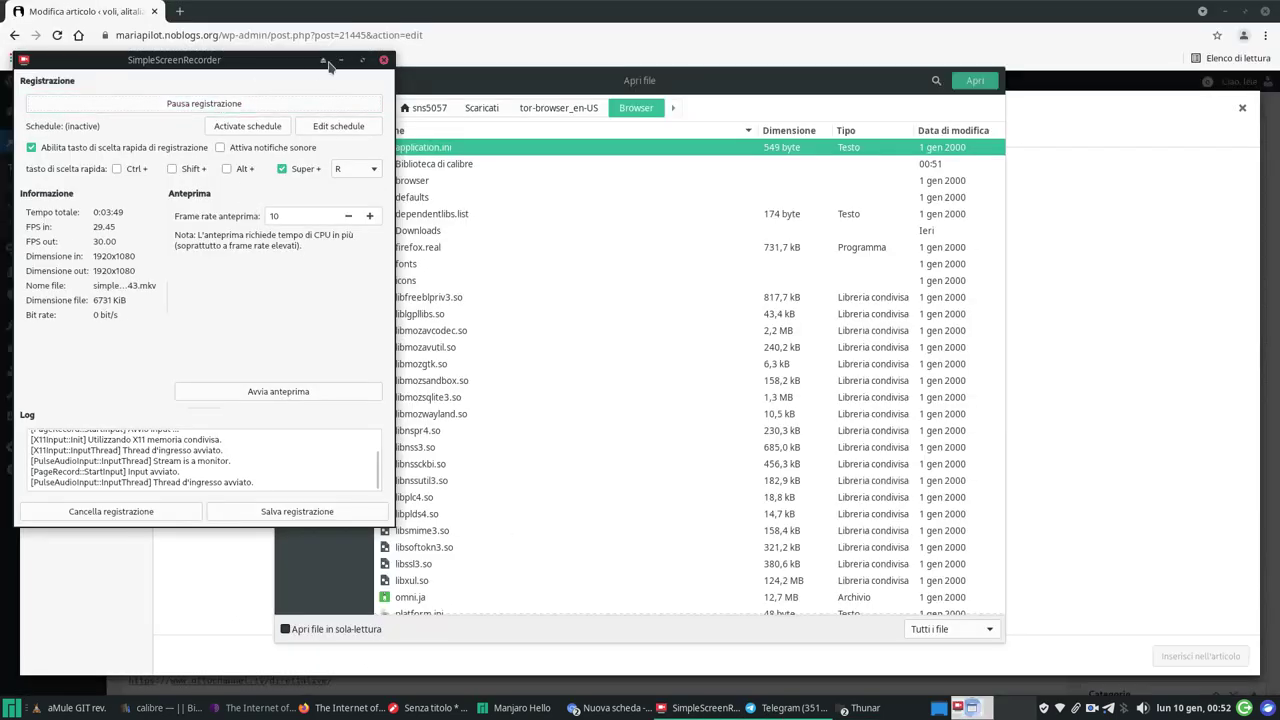
pyautogui.click(341, 61)
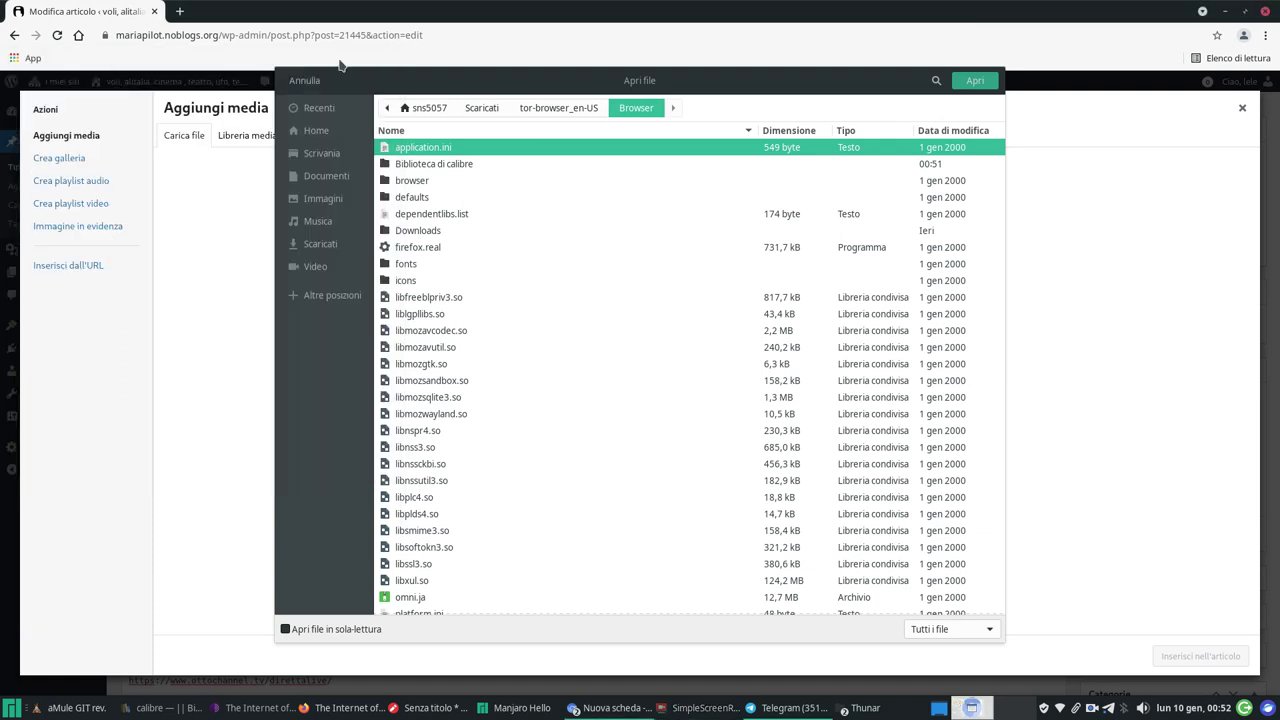
pyautogui.doubleClick(463, 164)
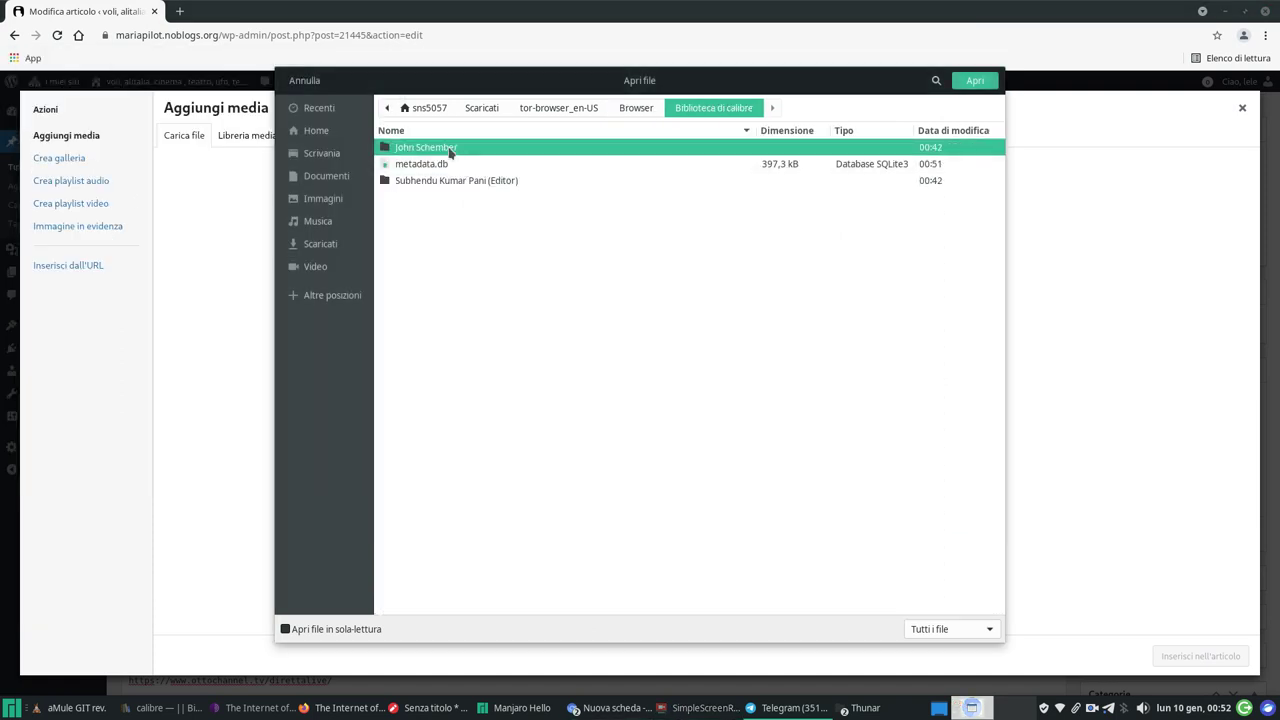
pyautogui.doubleClick(450, 149)
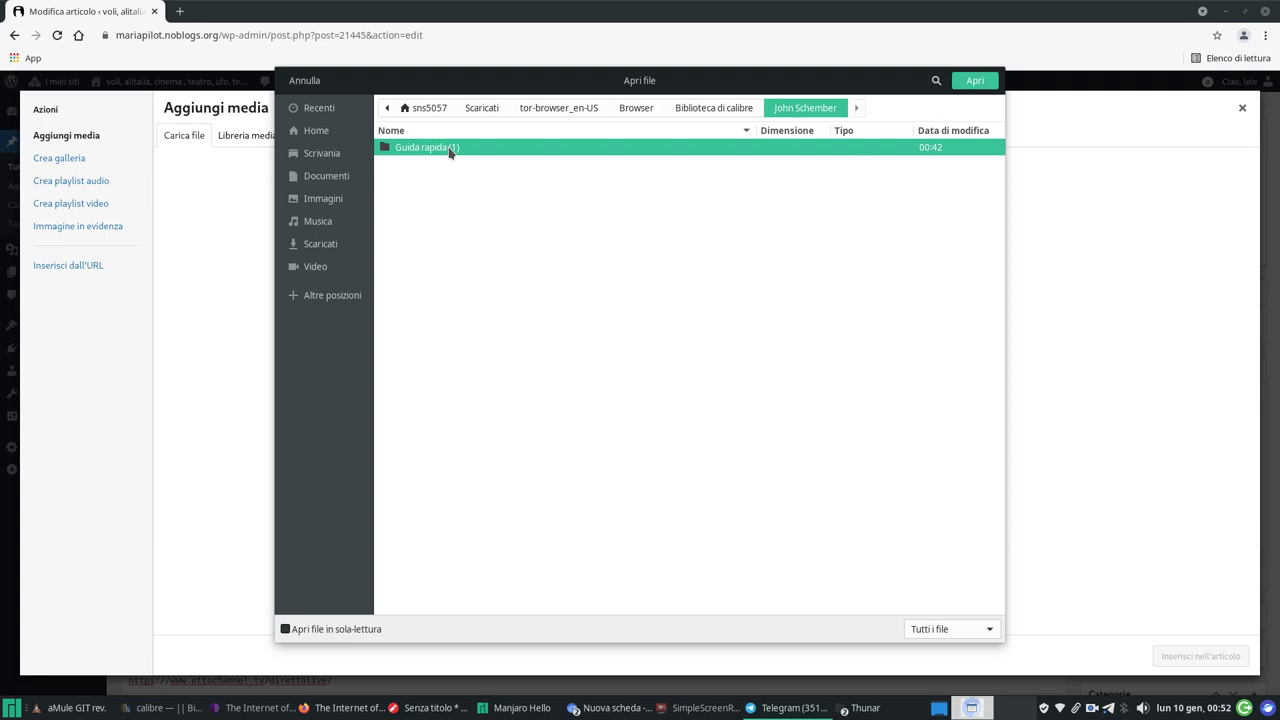
pyautogui.doubleClick(448, 151)
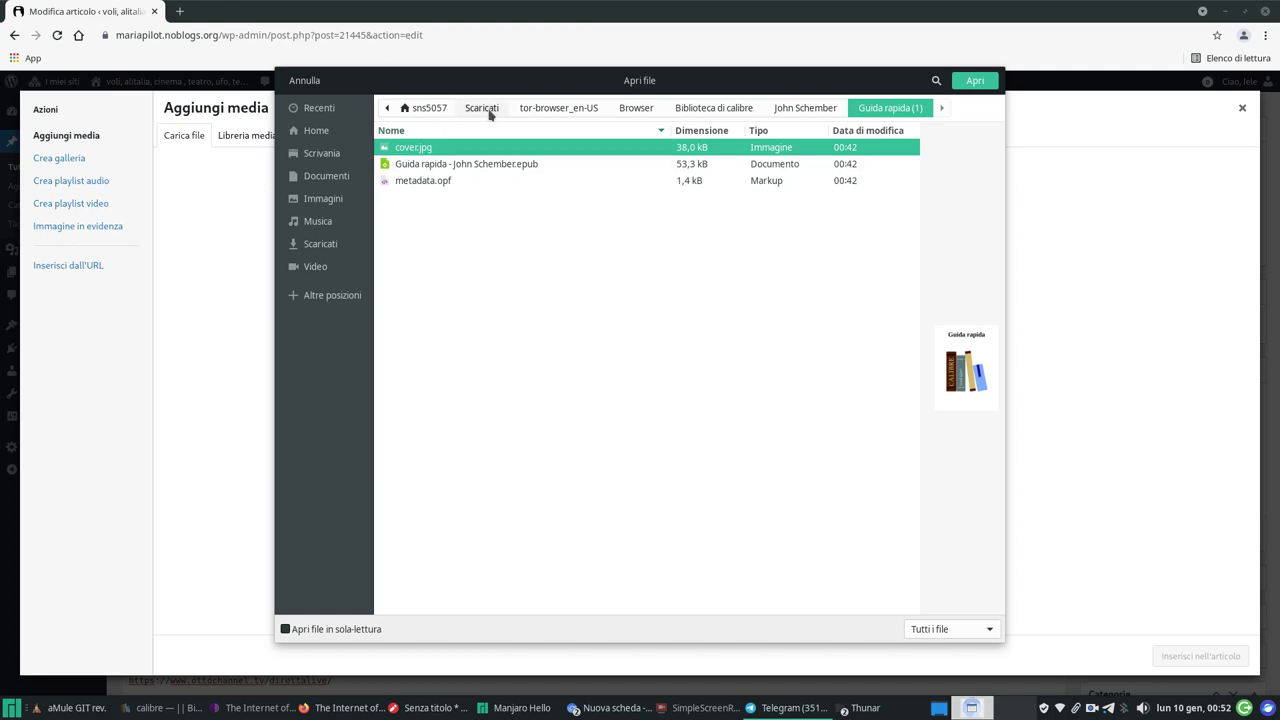
pyautogui.click(714, 108)
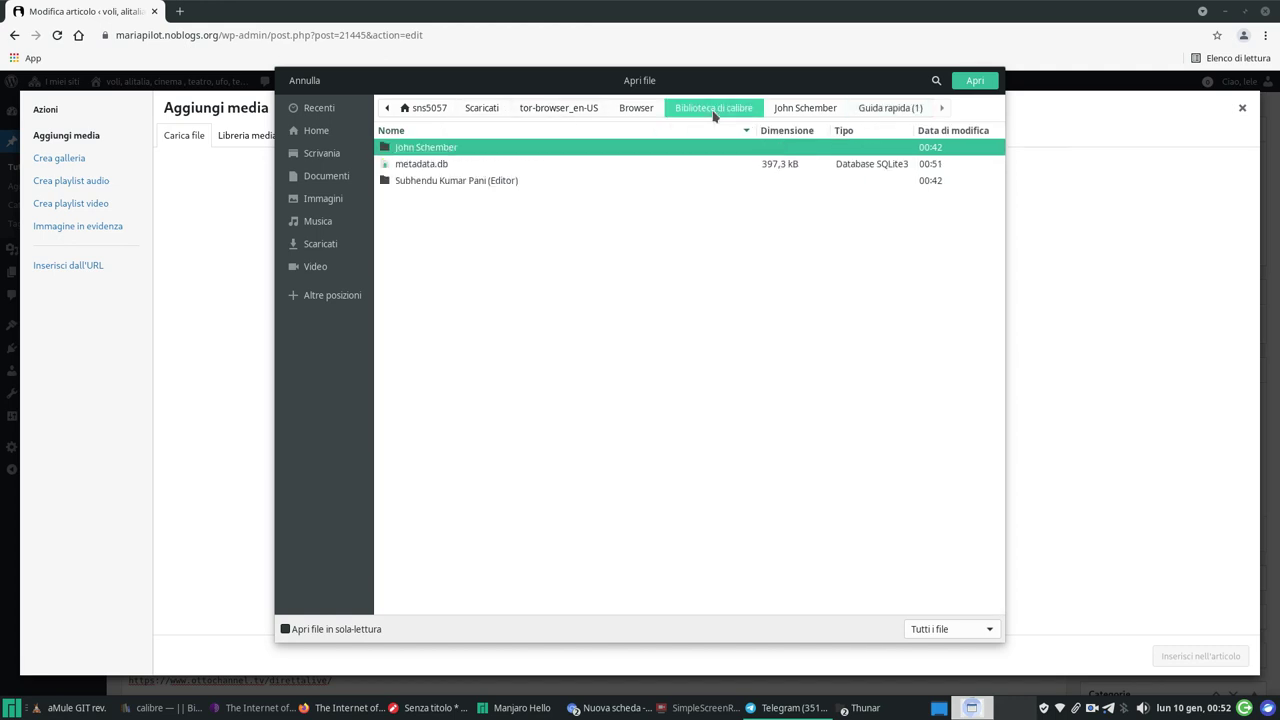
pyautogui.click(948, 131)
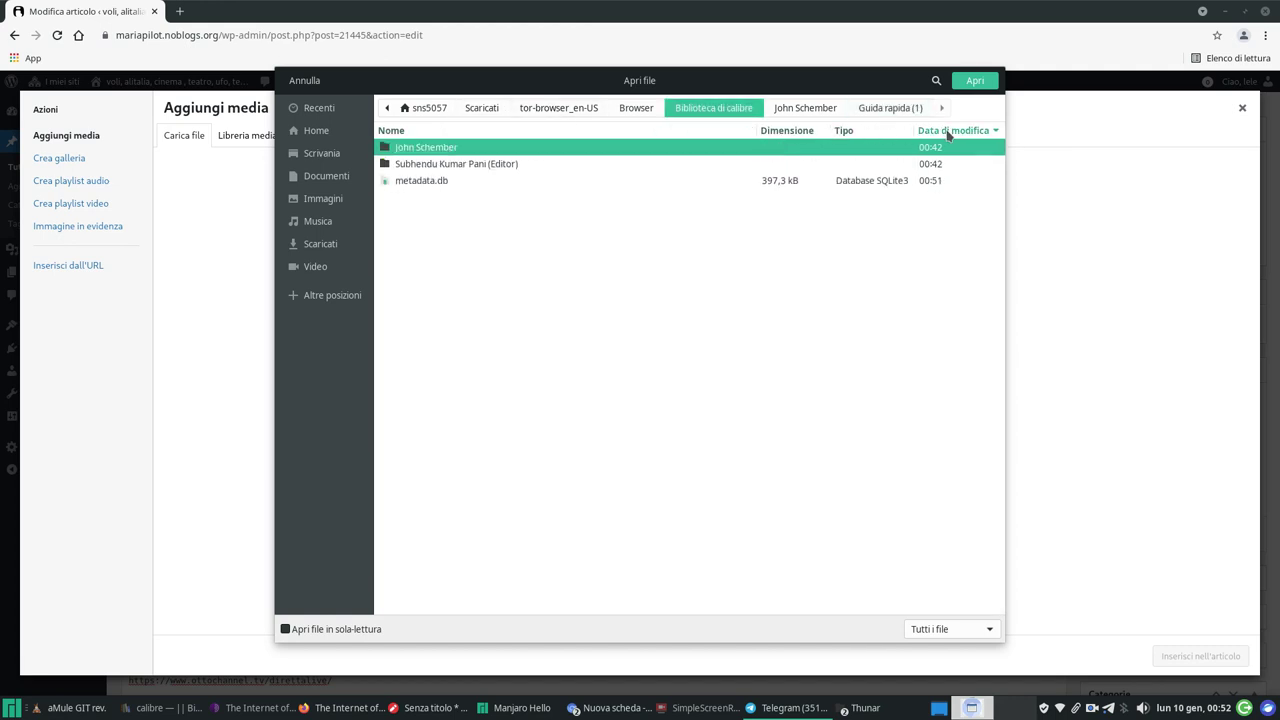
pyautogui.doubleClick(443, 149)
pyautogui.doubleClick(443, 150)
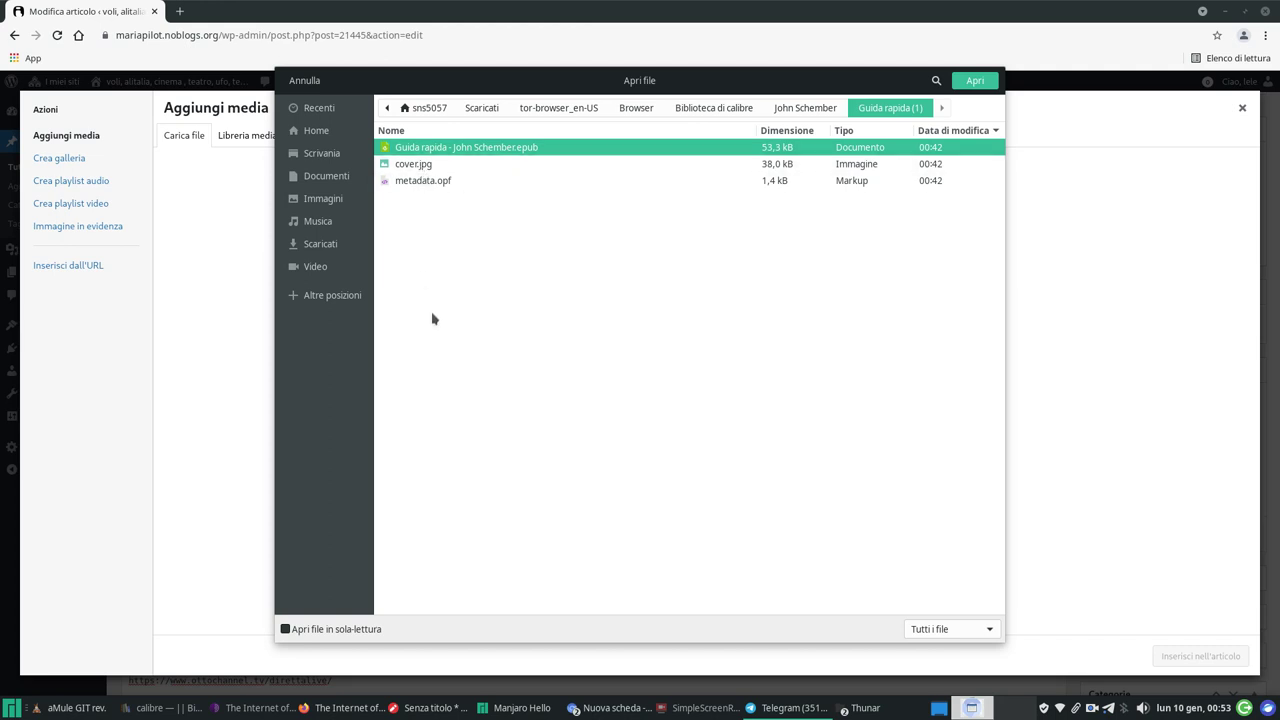
# - Upload cover.jpg from the "The Internet of Medical Things_ Enabling technologies and emerging applications (2)" folder to the blog's media library
pyautogui.click(700, 708)
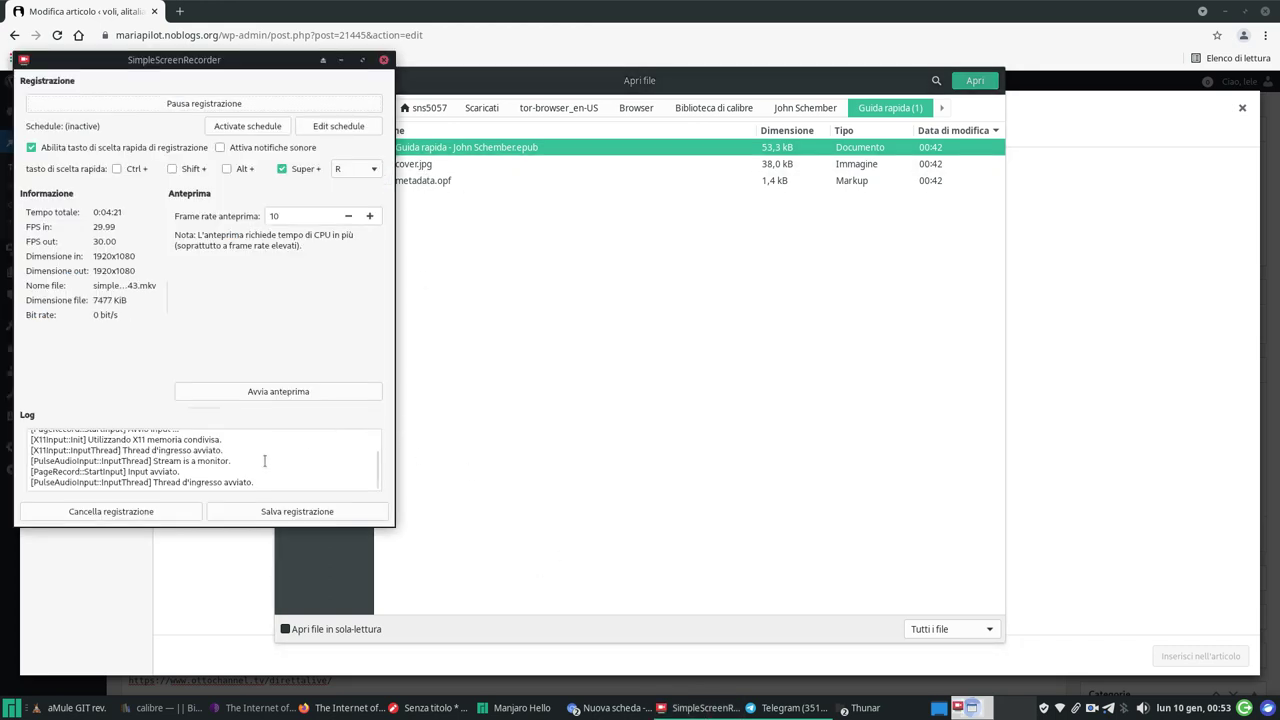
pyautogui.click(190, 104)
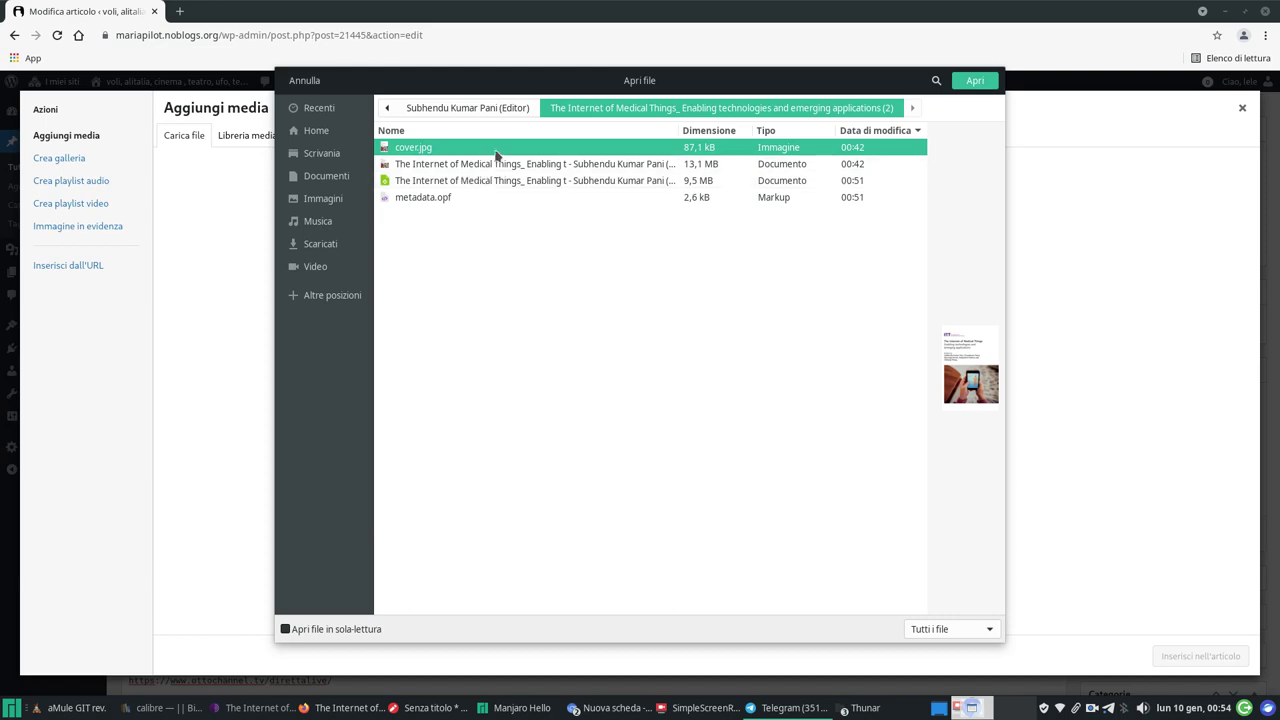
pyautogui.doubleClick(497, 150)
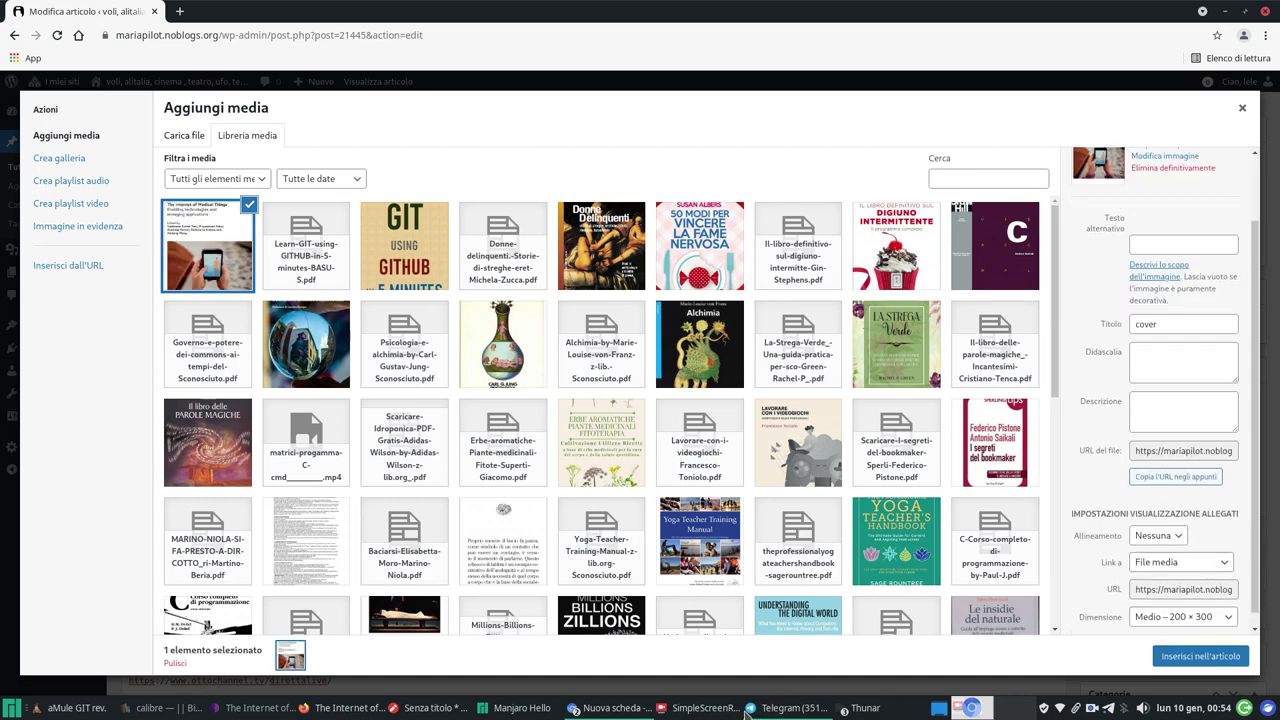
pyautogui.click(706, 710)
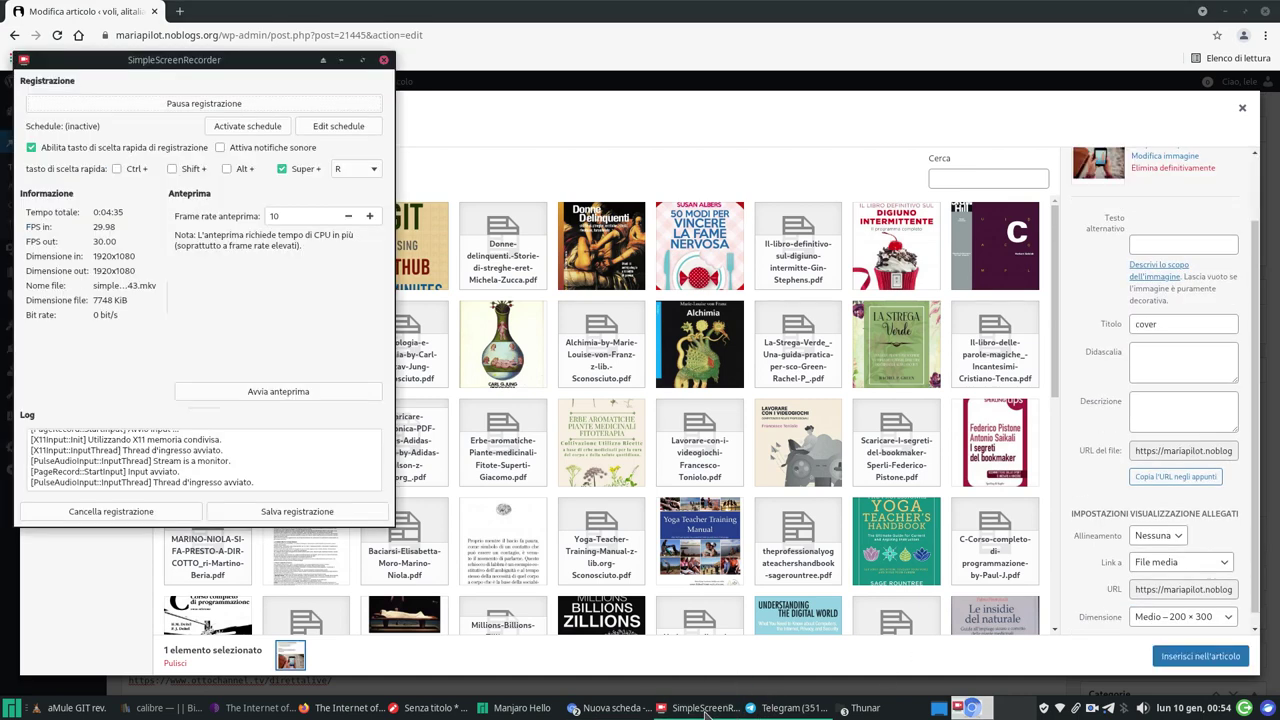
pyautogui.click(230, 104)
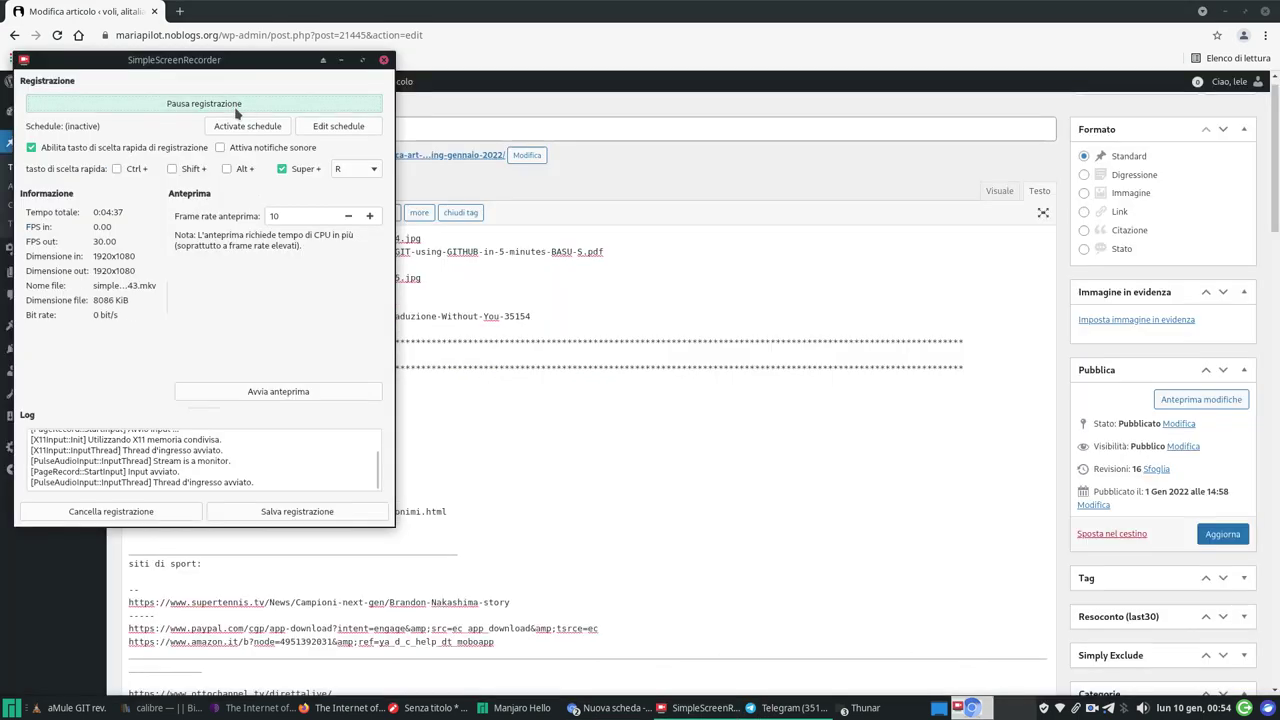
pyautogui.click(341, 63)
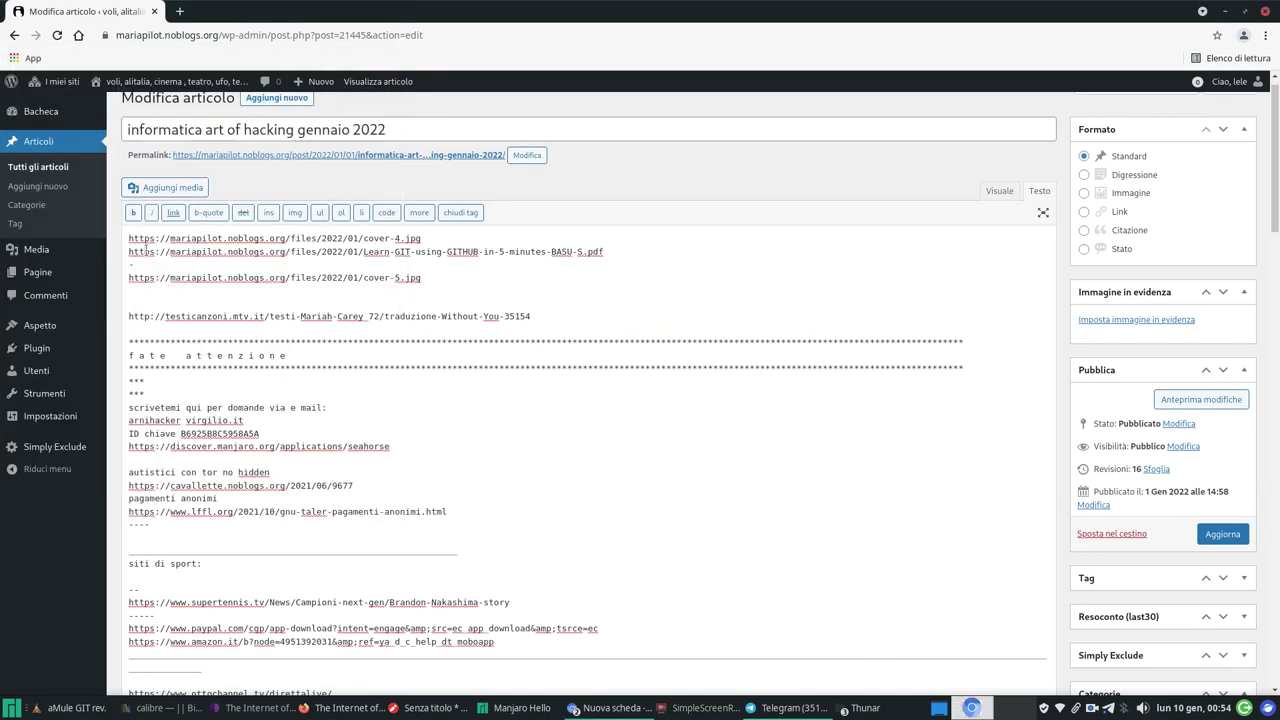
# - Start another media upload and browse through Scaricati, tor-browser_en-US, Browser and "Biblioteca di calibre" to the "The Internet of Medical Things" book folder
pyautogui.click(165, 189)
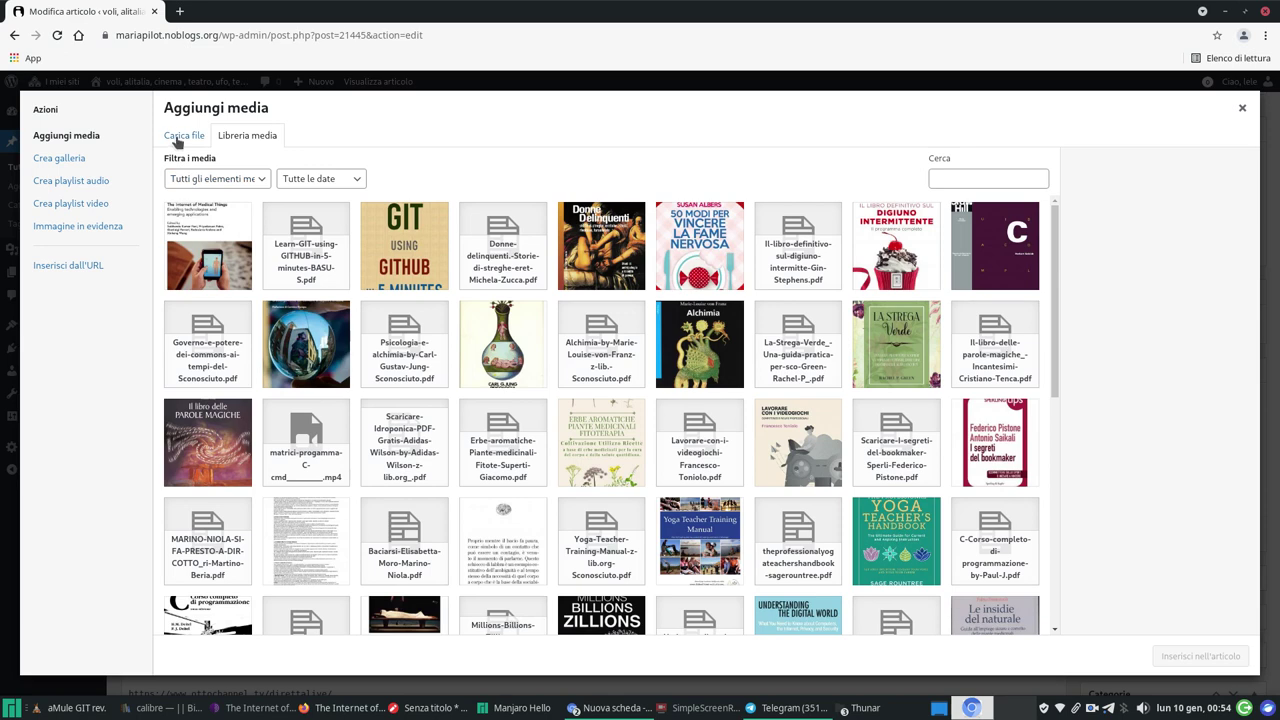
pyautogui.click(176, 141)
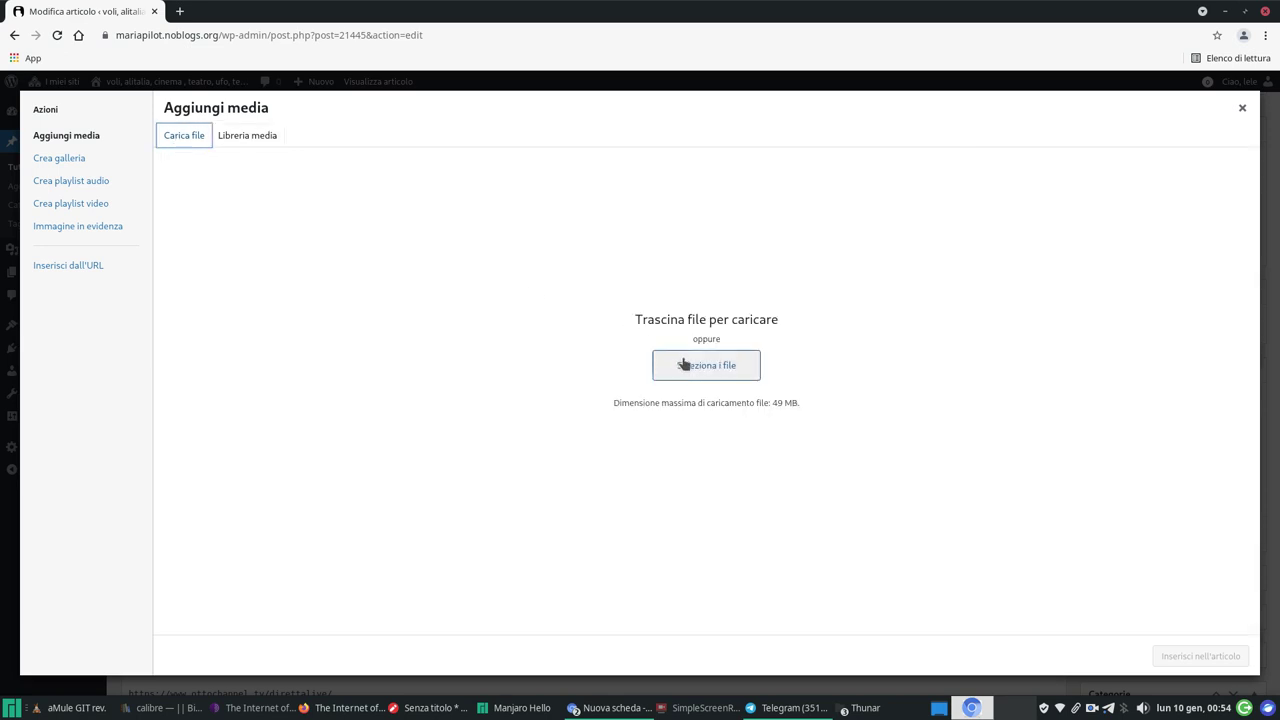
pyautogui.click(682, 364)
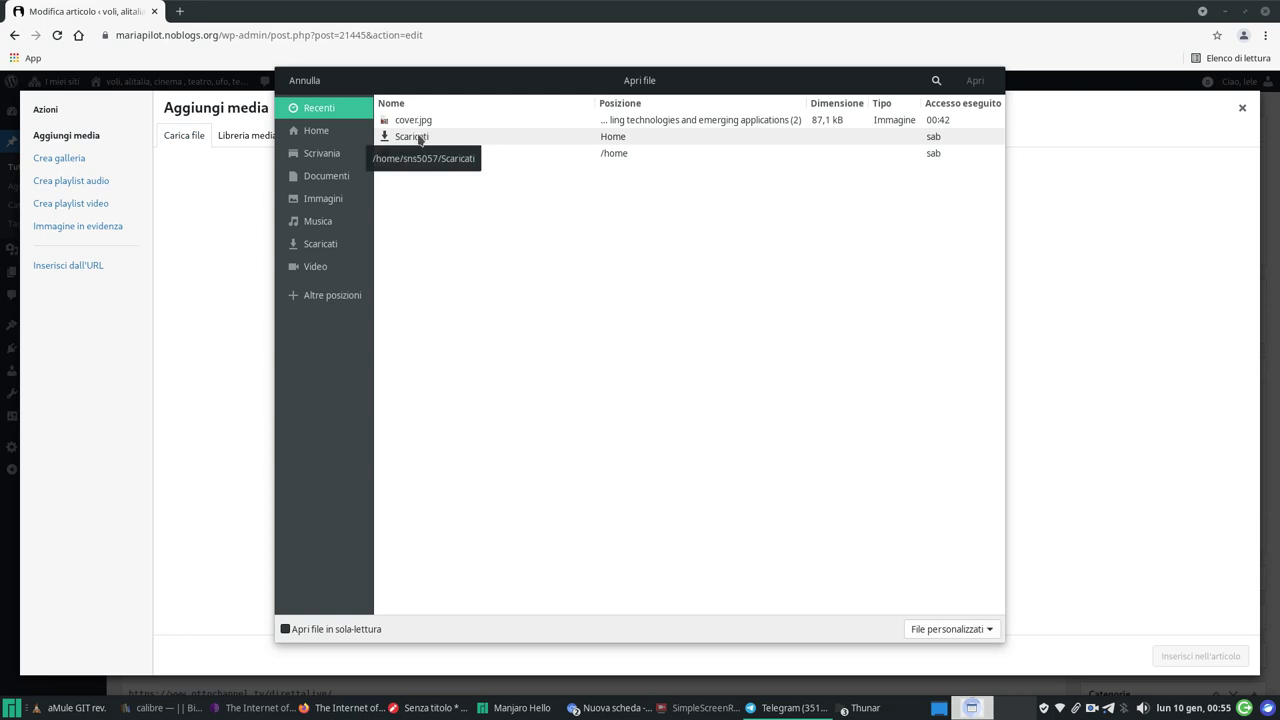
pyautogui.doubleClick(418, 139)
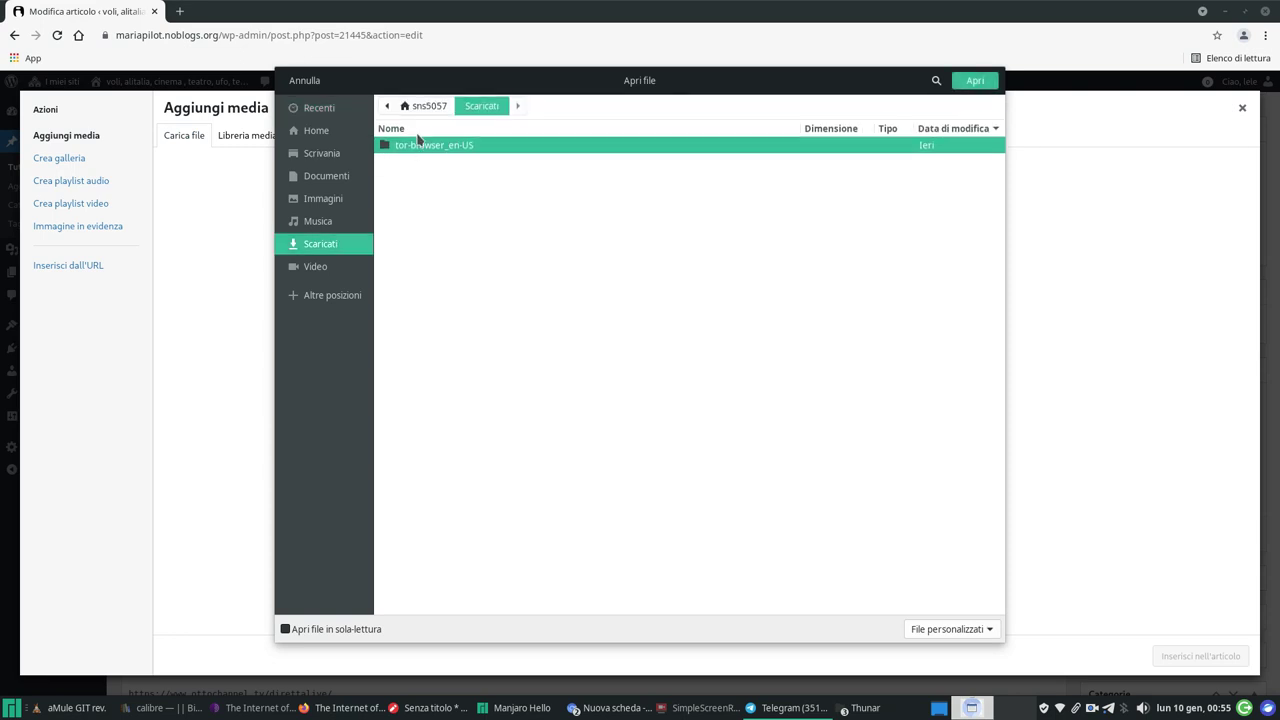
pyautogui.doubleClick(418, 150)
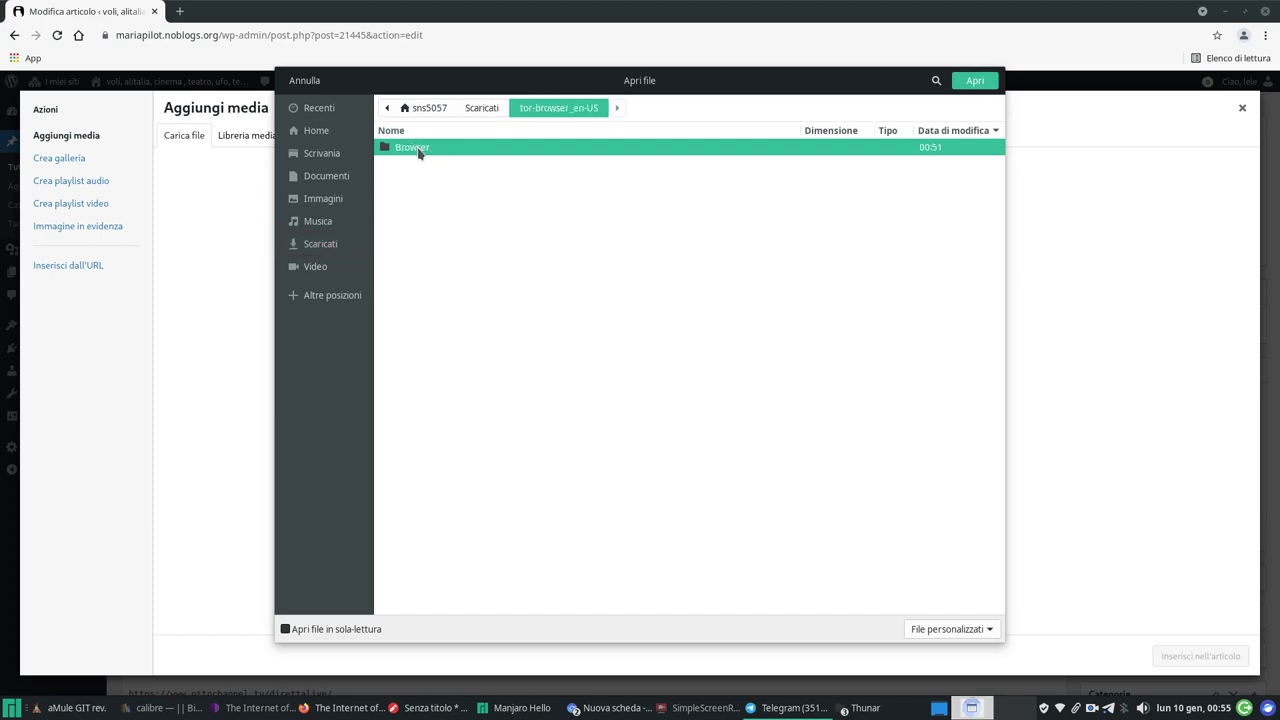
pyautogui.doubleClick(419, 150)
pyautogui.doubleClick(430, 247)
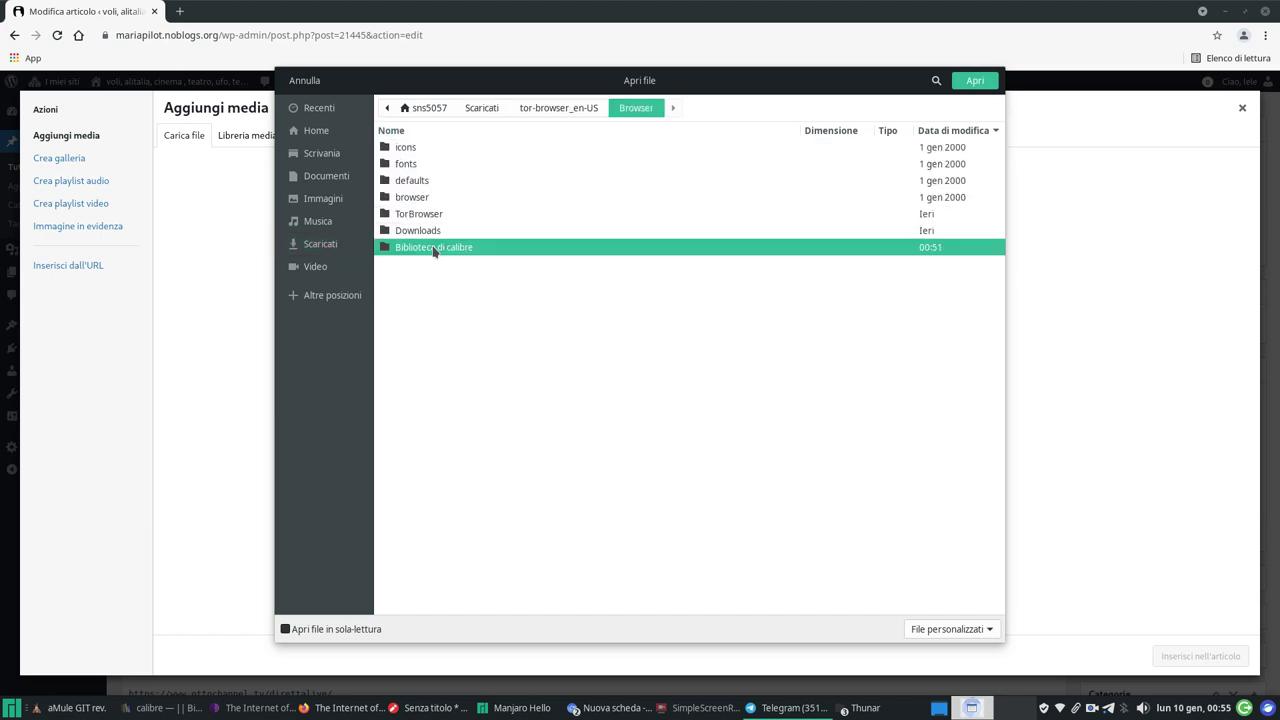
pyautogui.doubleClick(445, 166)
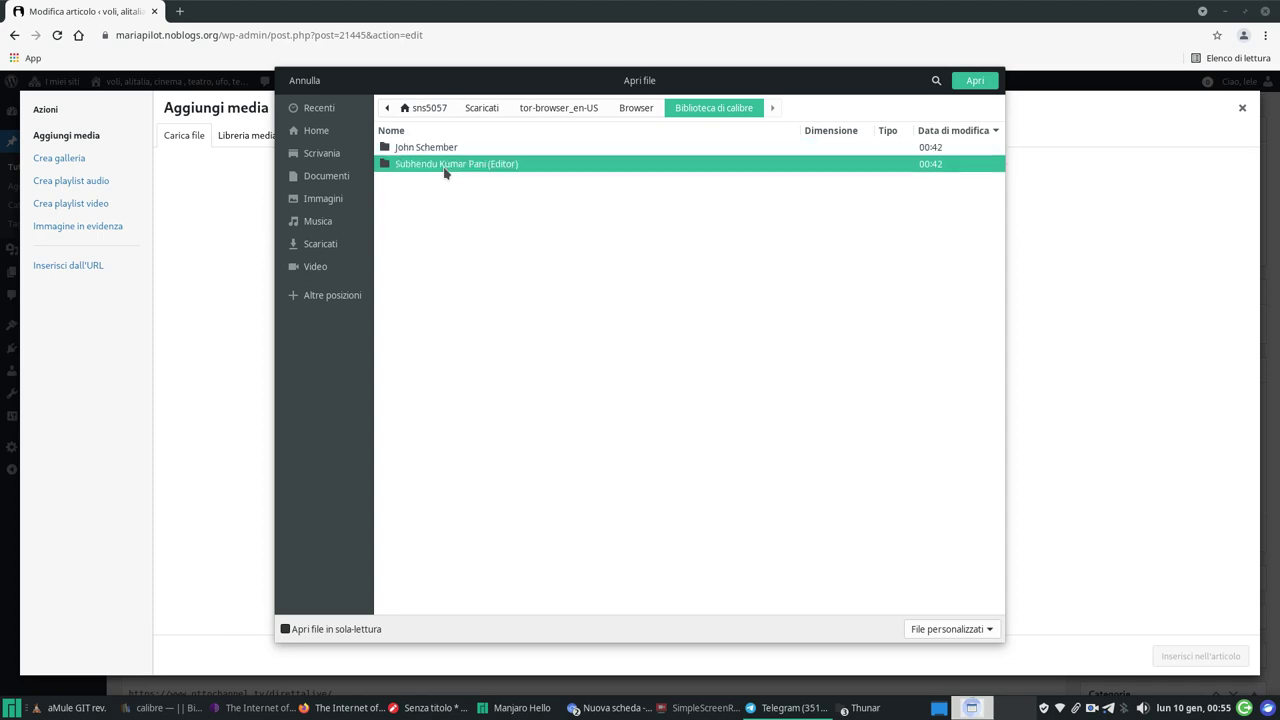
pyautogui.doubleClick(440, 152)
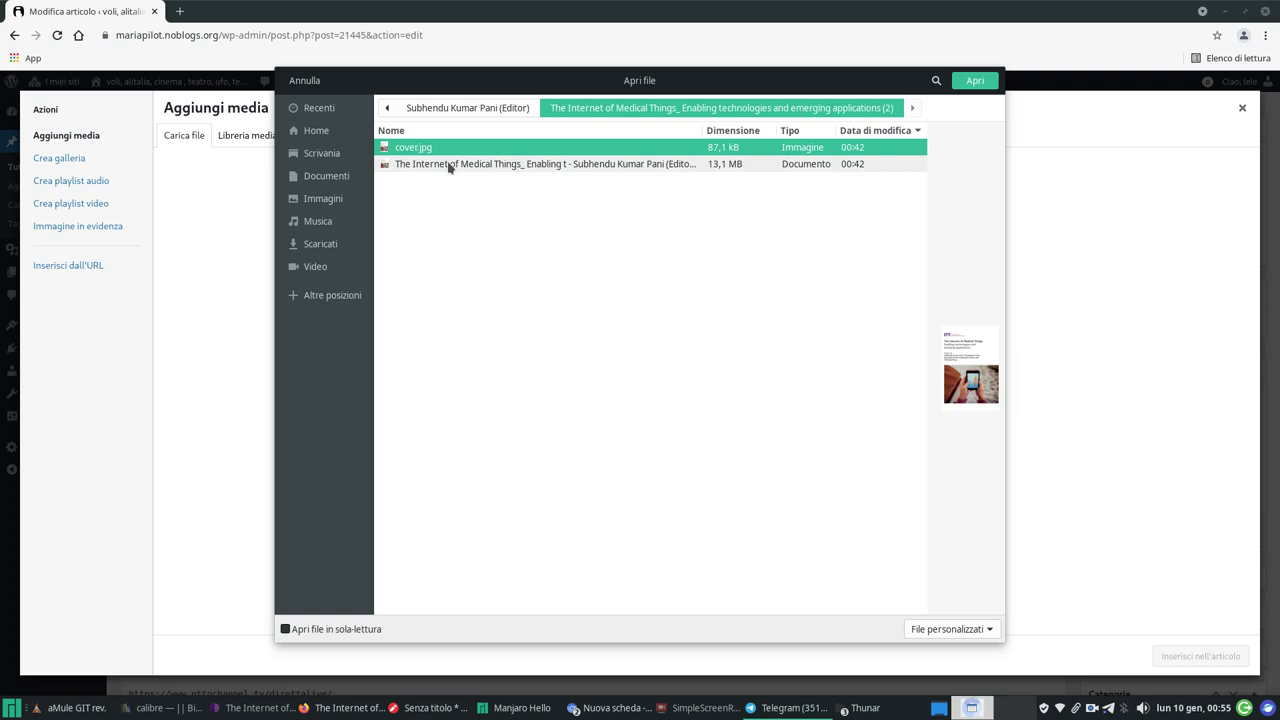
# - Upload the PDF of "The Internet of Medical Things" to the blog's media library
pyautogui.doubleClick(448, 166)
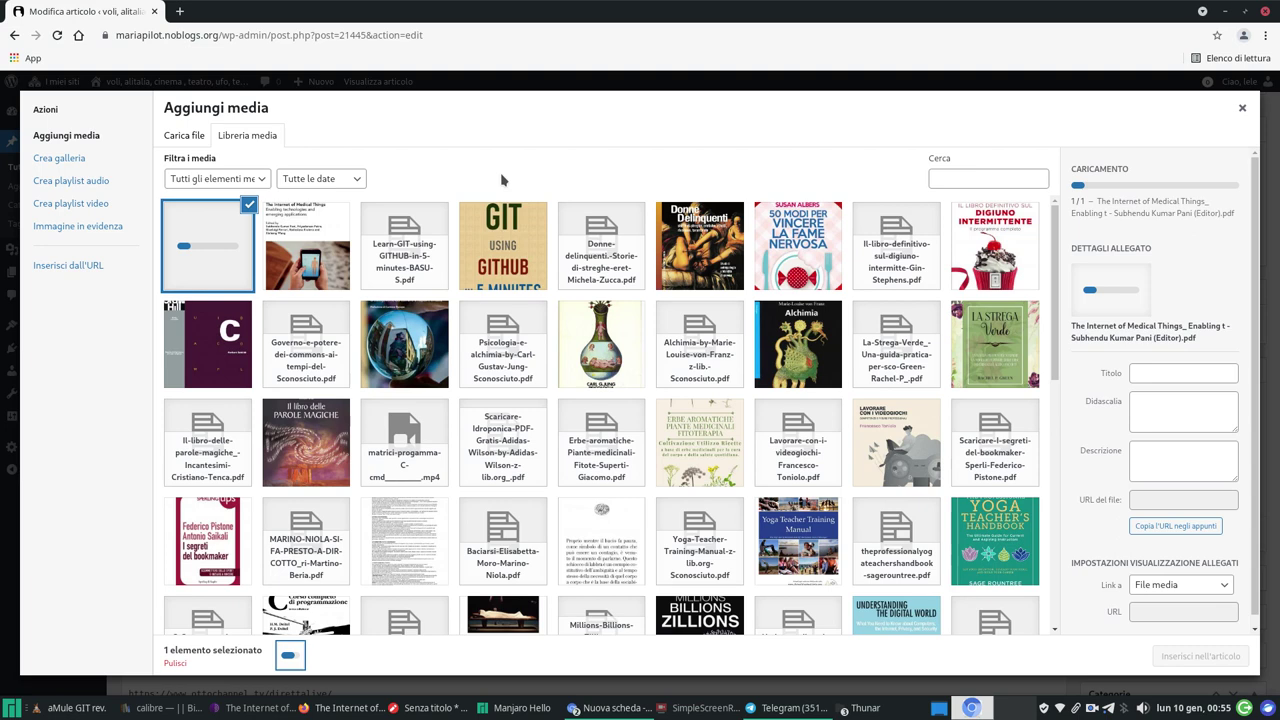
pyautogui.click(699, 704)
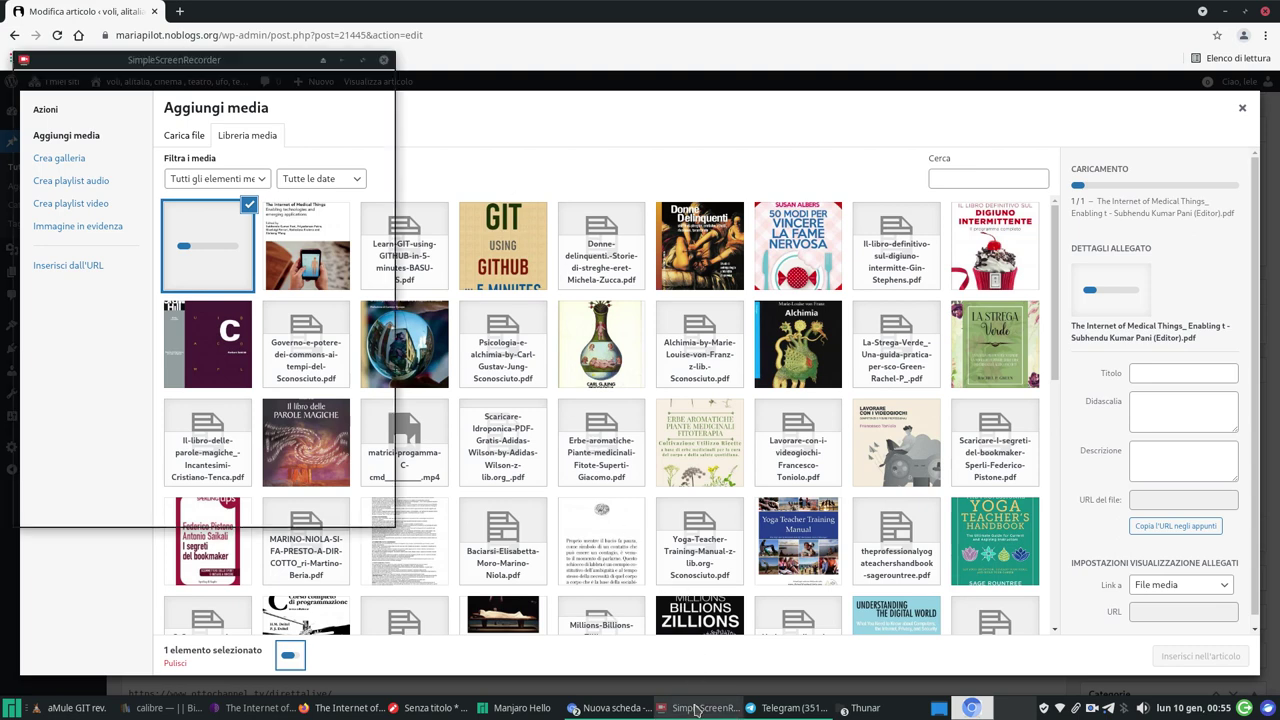
pyautogui.click(238, 104)
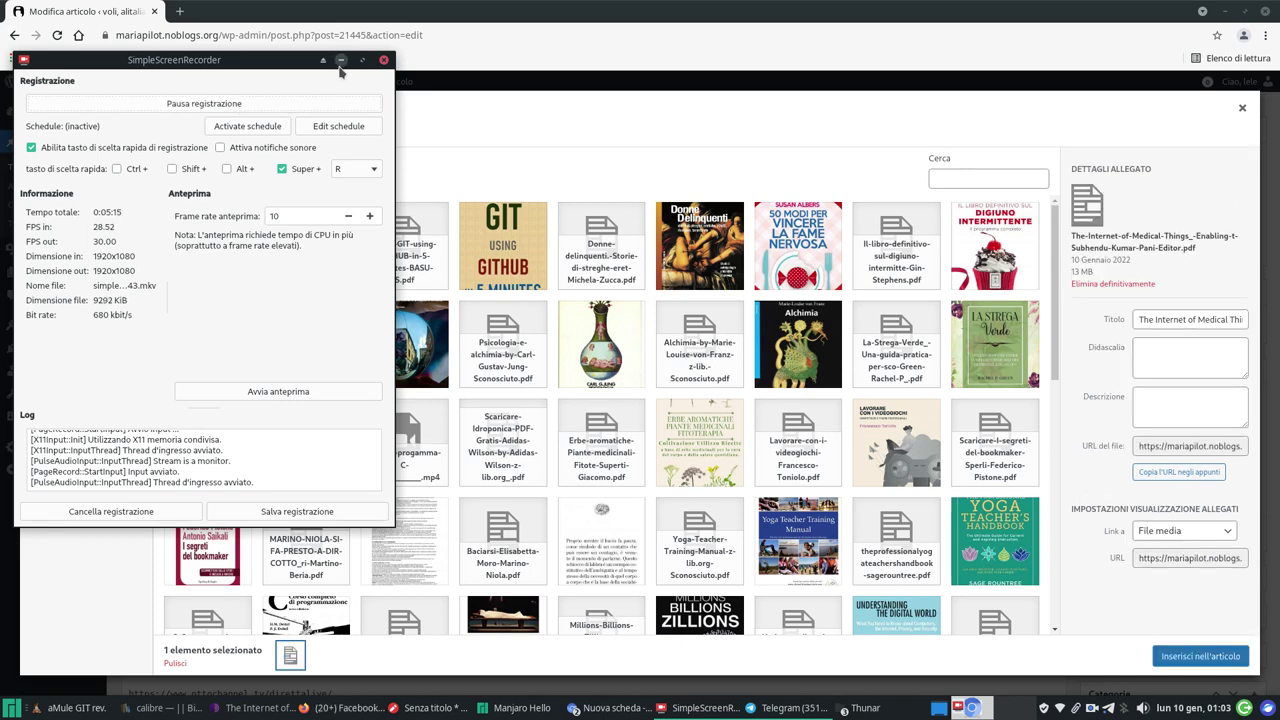
pyautogui.click(340, 66)
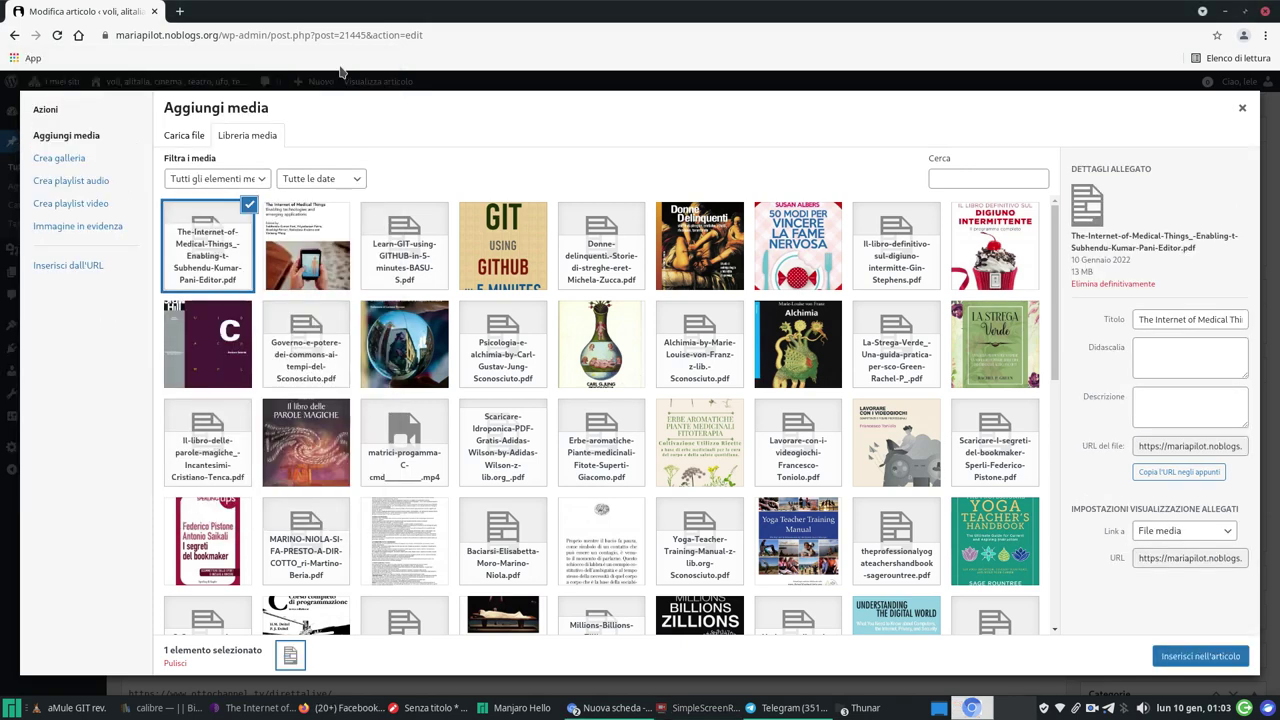
# - Insert the uploaded PDF of "The Internet of Medical Things" into the article as a plain URL below cover-5.jpg and update the article
pyautogui.click(1183, 656)
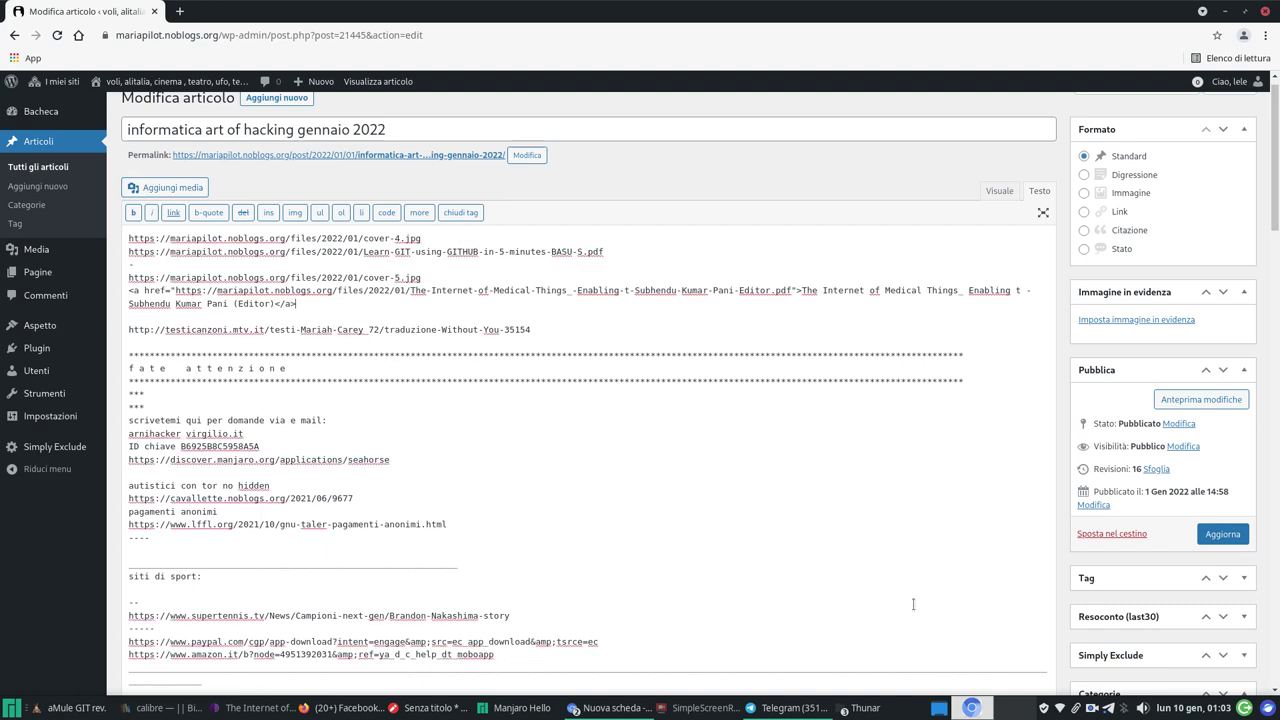
pyautogui.click(693, 708)
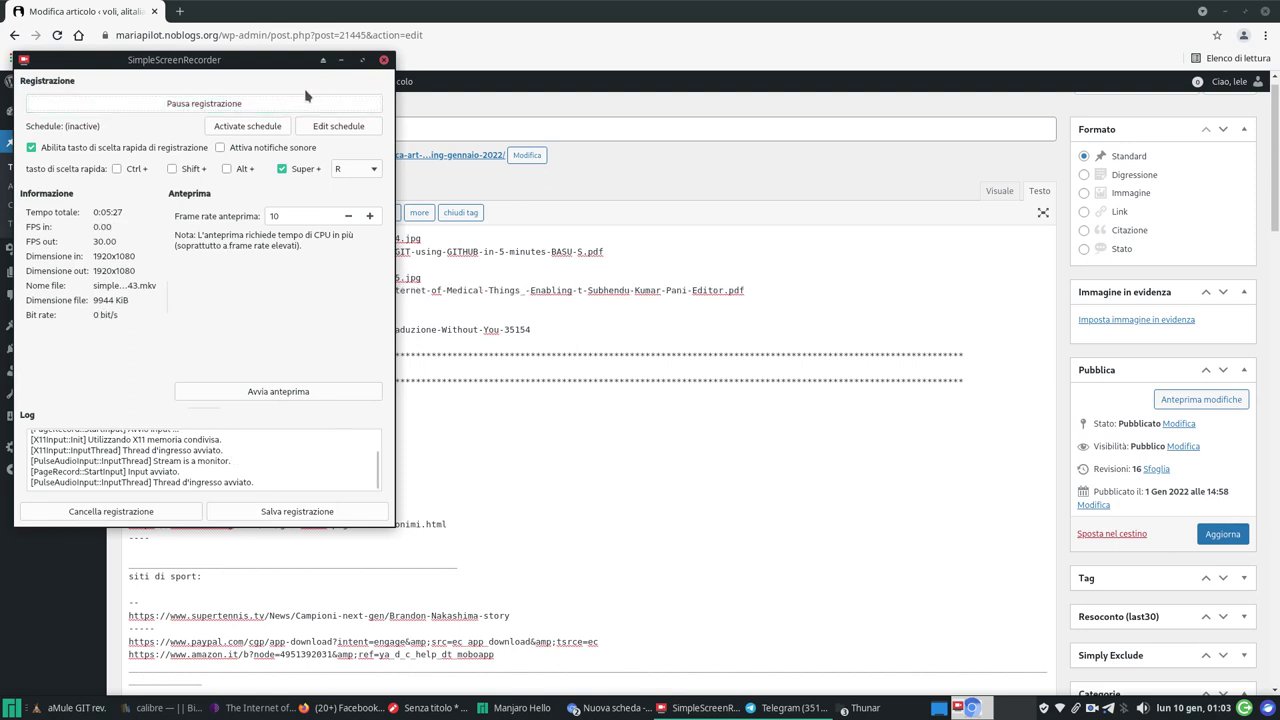
pyautogui.click(1222, 535)
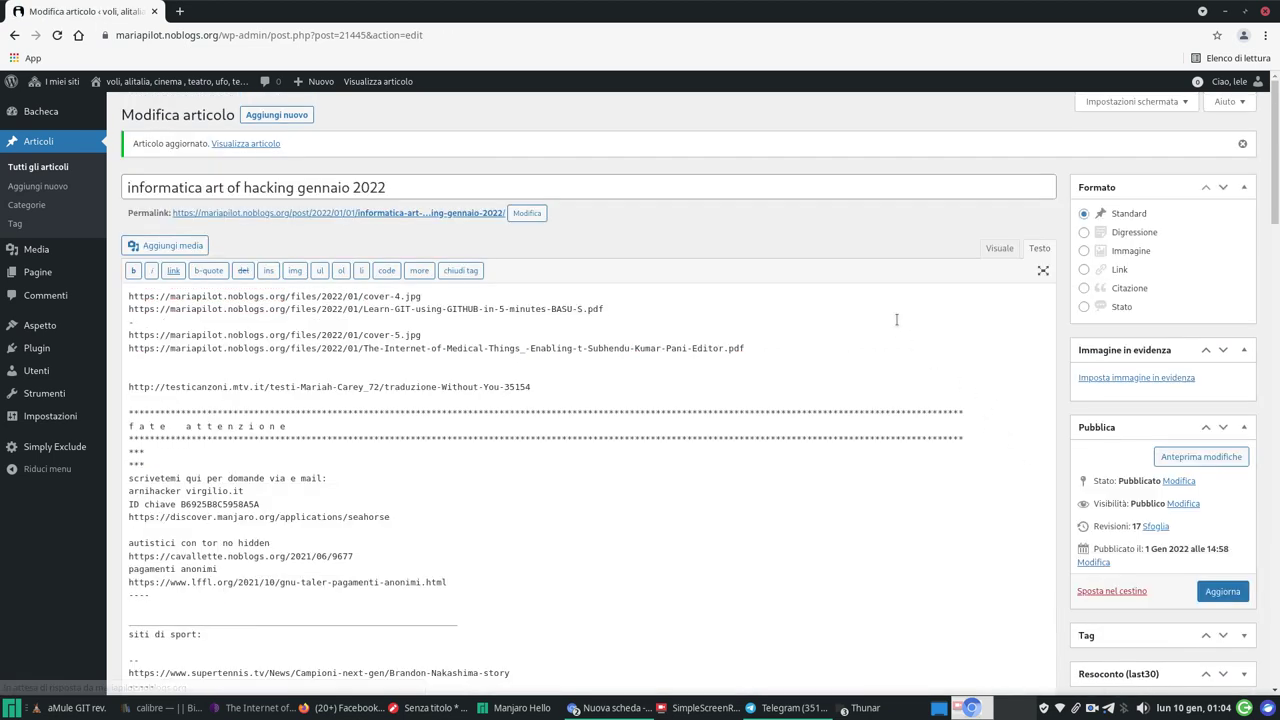
# - Copy the URL of the "The Internet of Medical Things" PDF from the article text and open it in a new browser tab
pyautogui.moveTo(760, 348); pyautogui.dragTo(715, 337)
pyautogui.hotkey('ctrl', 'c')
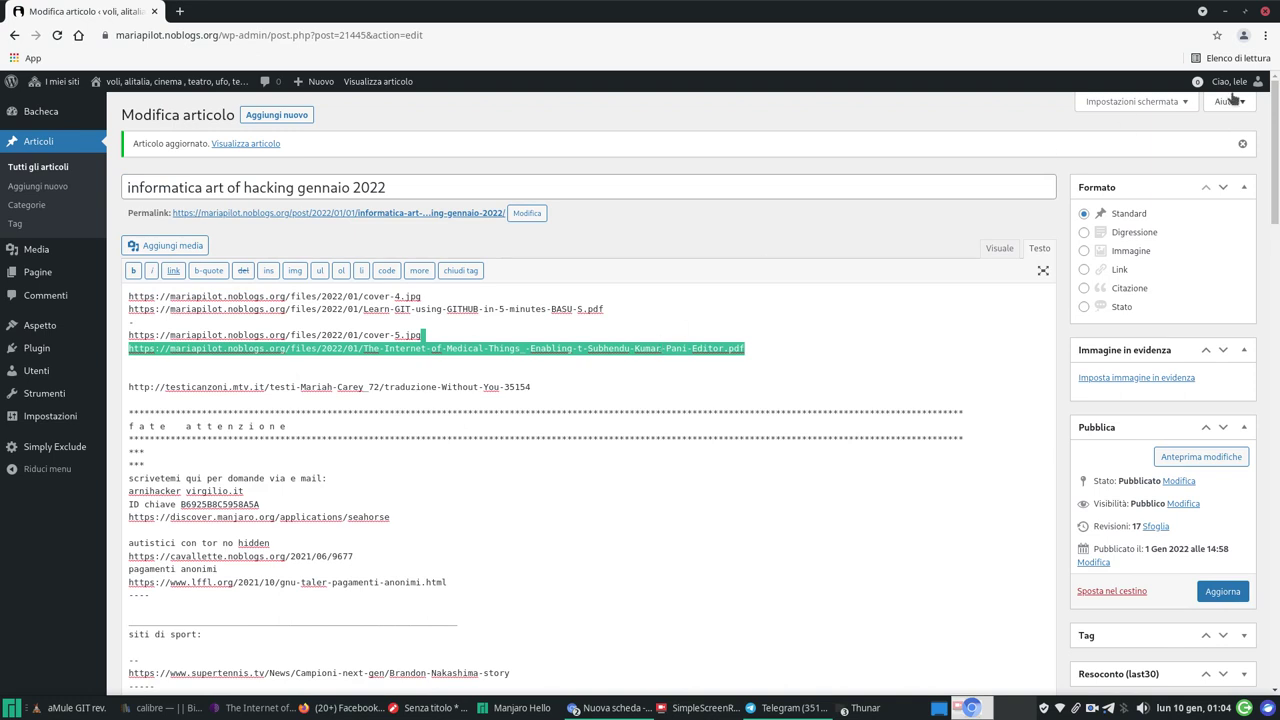
pyautogui.click(1266, 36)
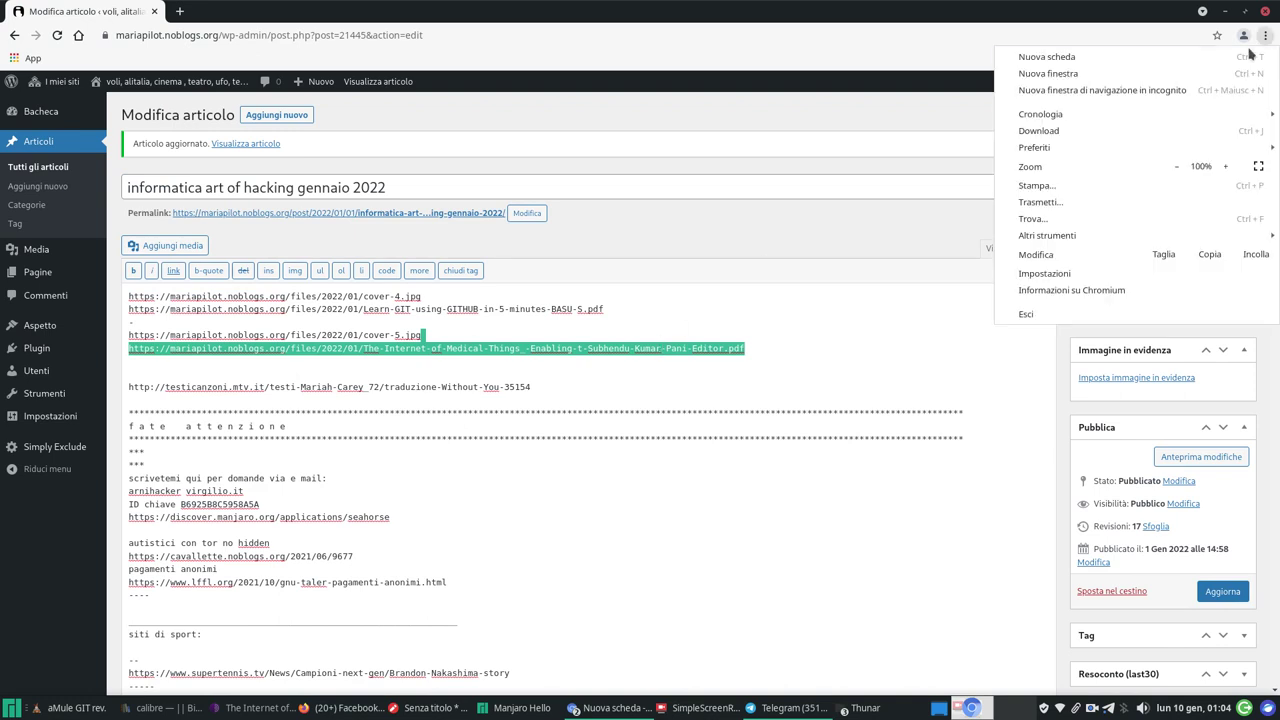
pyautogui.click(1243, 57)
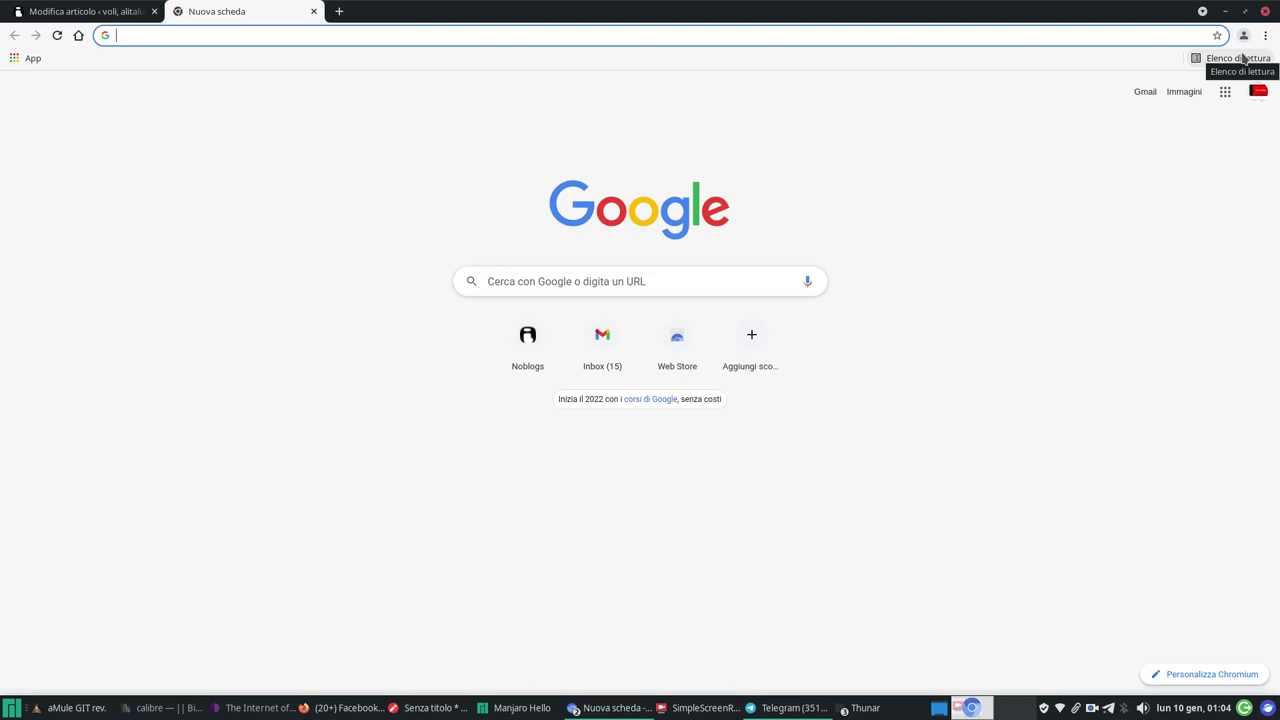
pyautogui.hotkey('ctrl', 'v')
pyautogui.press('Return')
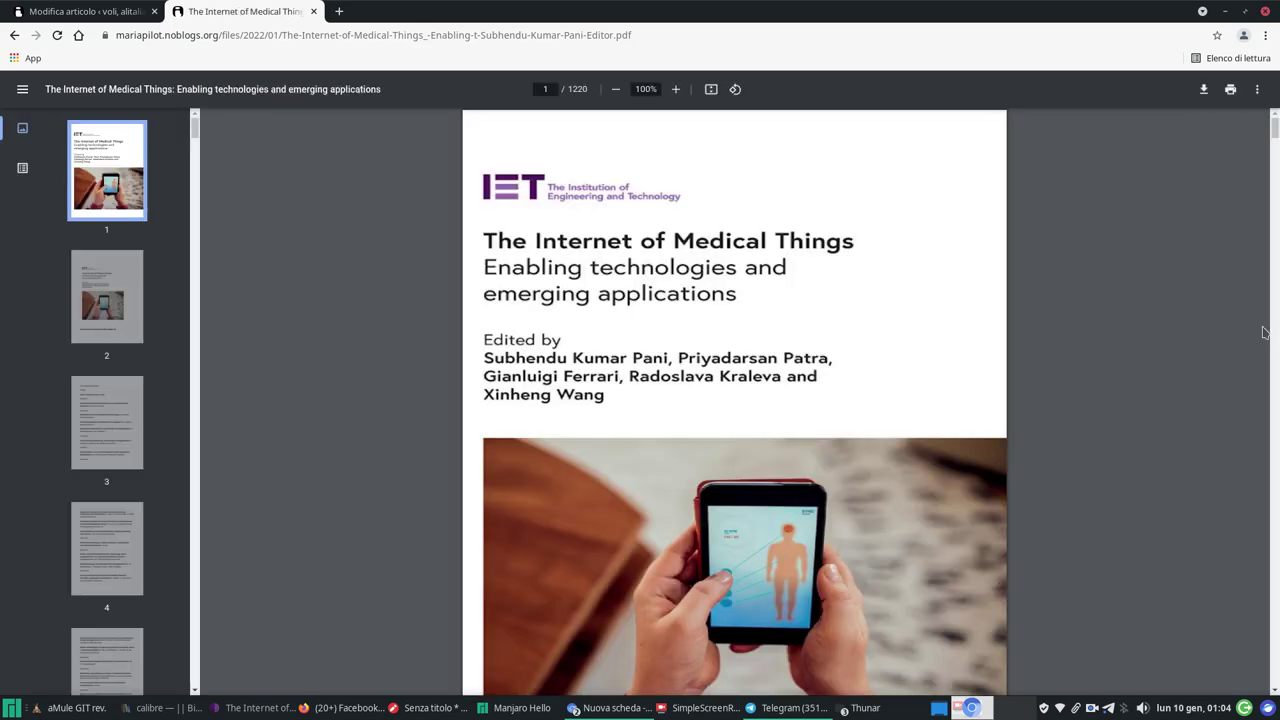
# - Skim the published PDF from its cover page through to the last page to check the conversion
pyautogui.scroll(-5, 1177, 312)
pyautogui.scroll(-12, 1177, 312)
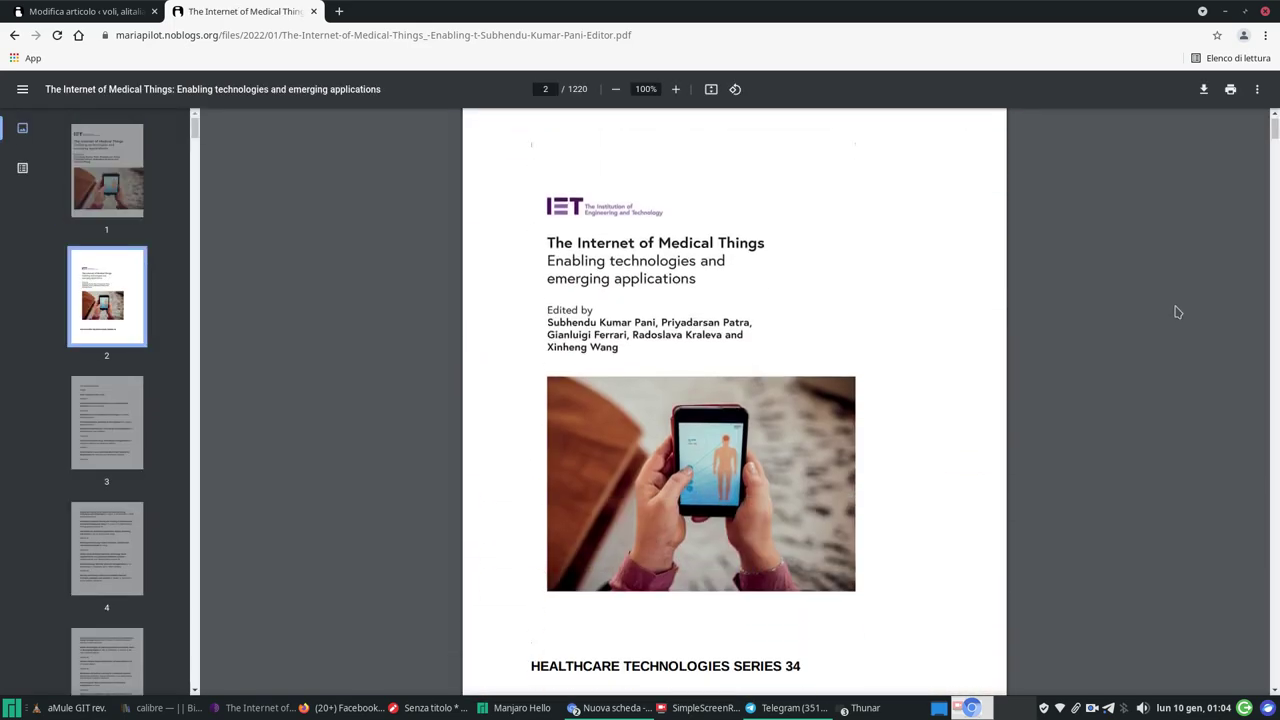
pyautogui.scroll(-11, 1177, 312)
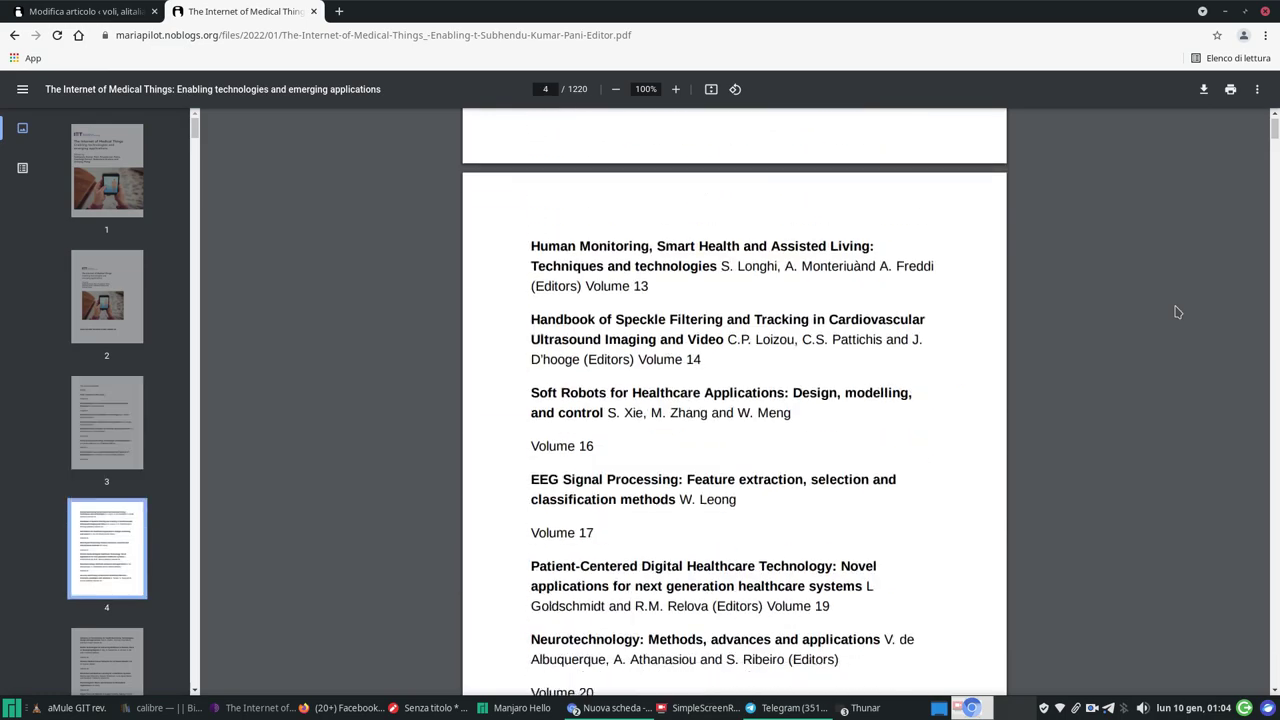
pyautogui.scroll(-12, 1177, 312)
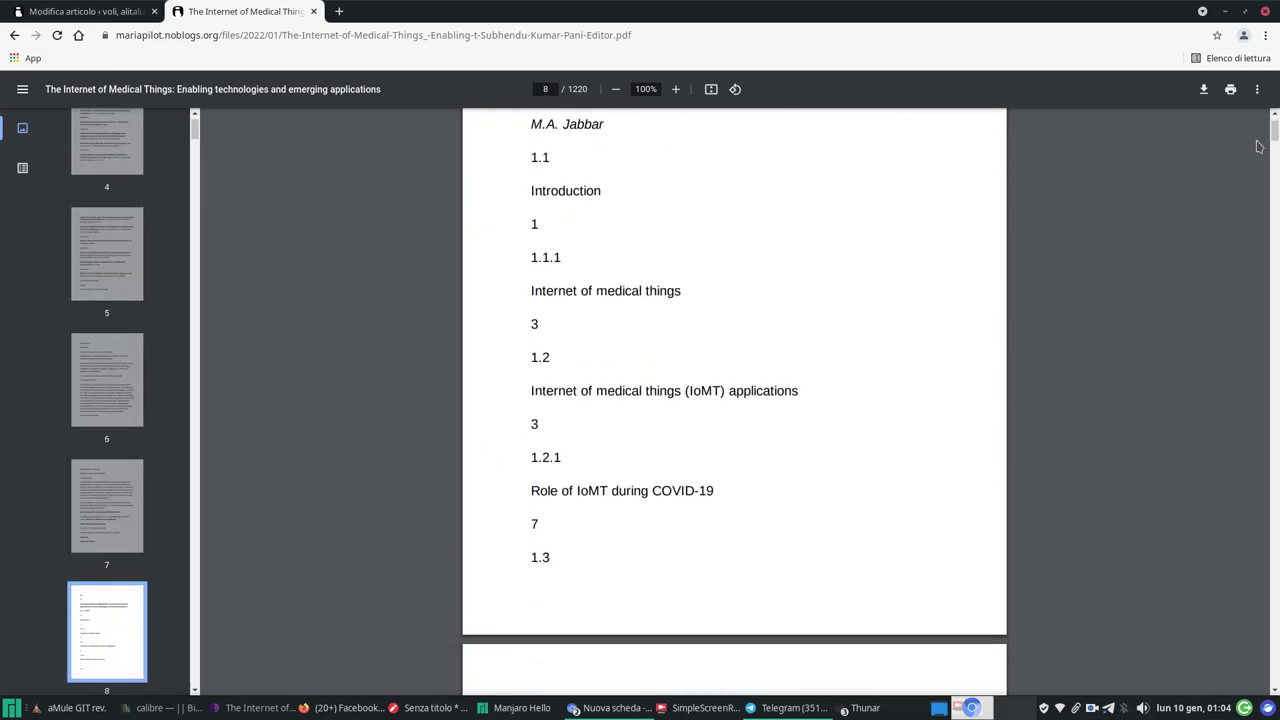
pyautogui.moveTo(1276, 157); pyautogui.dragTo(1276, 205)
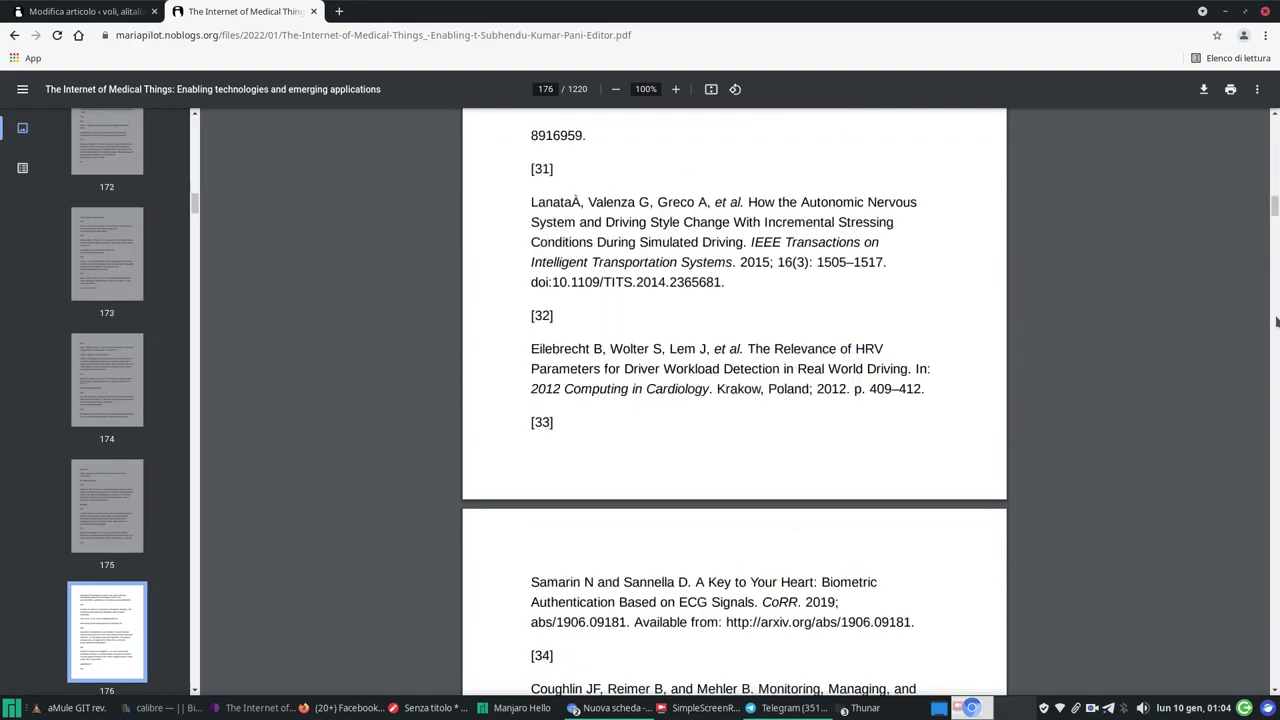
pyautogui.moveTo(1276, 320); pyautogui.dragTo(1277, 374)
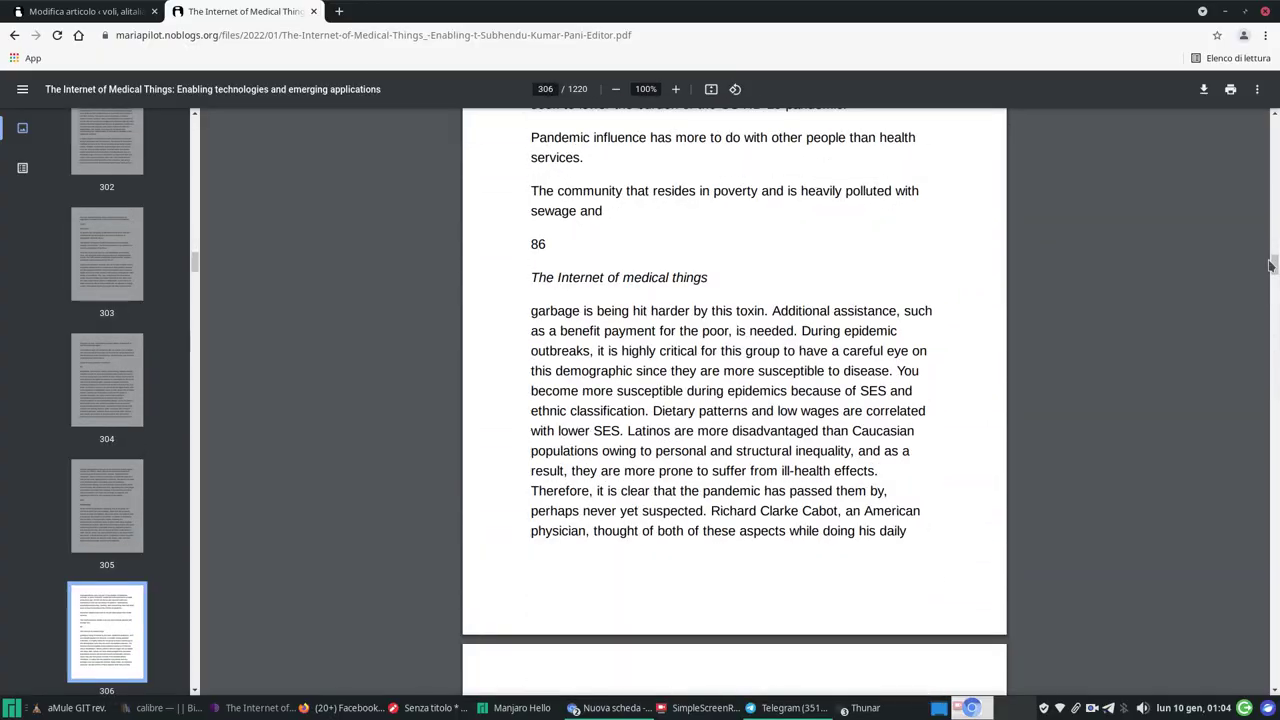
pyautogui.moveTo(1275, 268); pyautogui.dragTo(1274, 684)
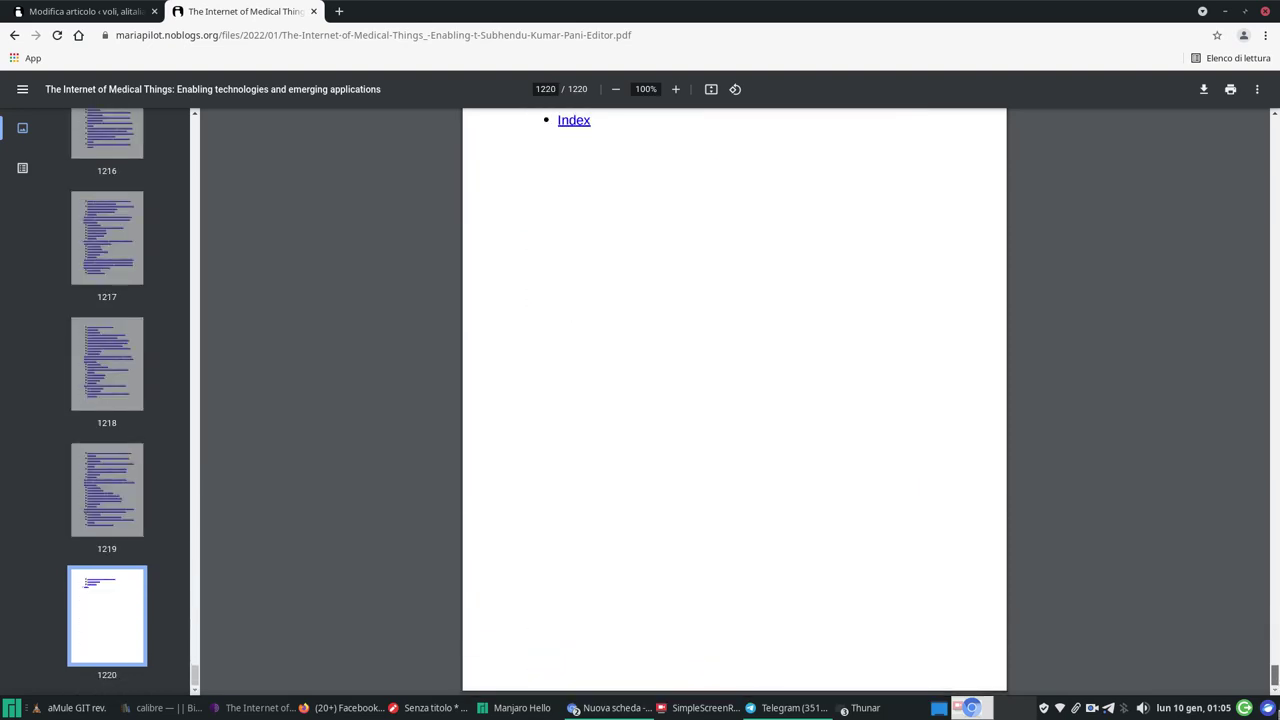
# - Look back through the linked table of contents at the PDF's end and follow a chapter 8 link on COVID-19 healthcare
pyautogui.scroll(20, 930, 520)
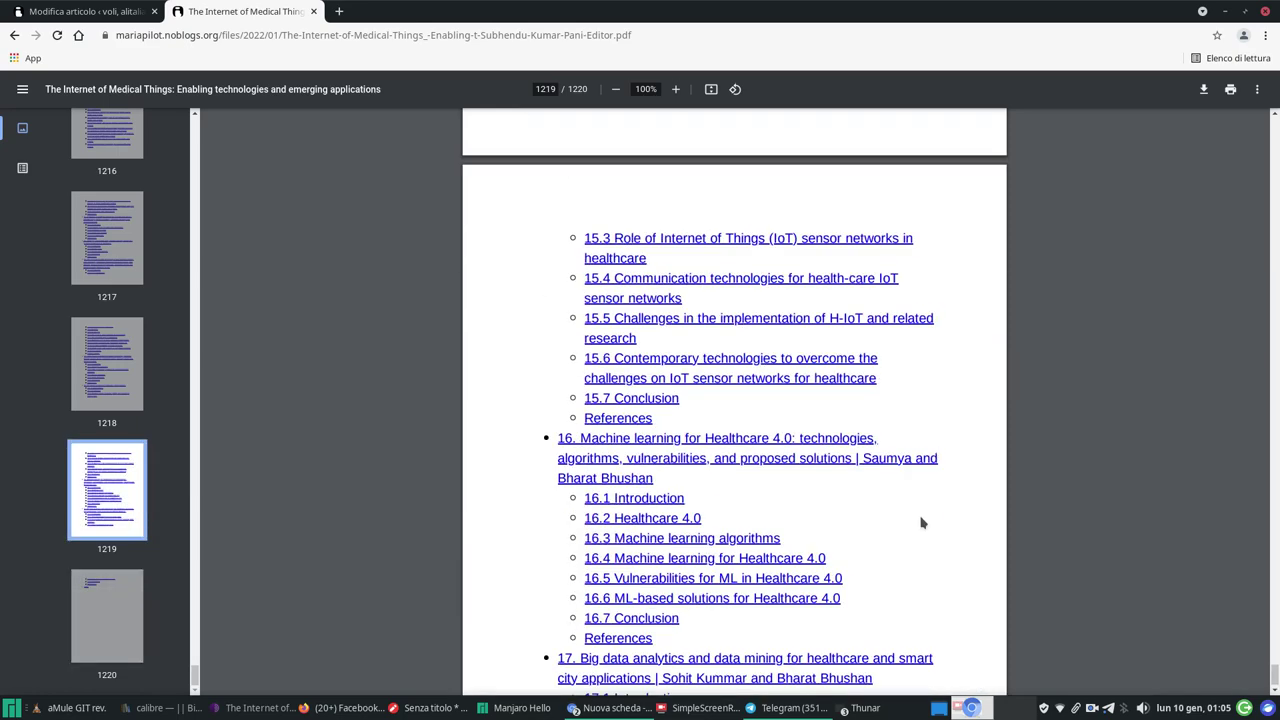
pyautogui.scroll(15, 916, 490)
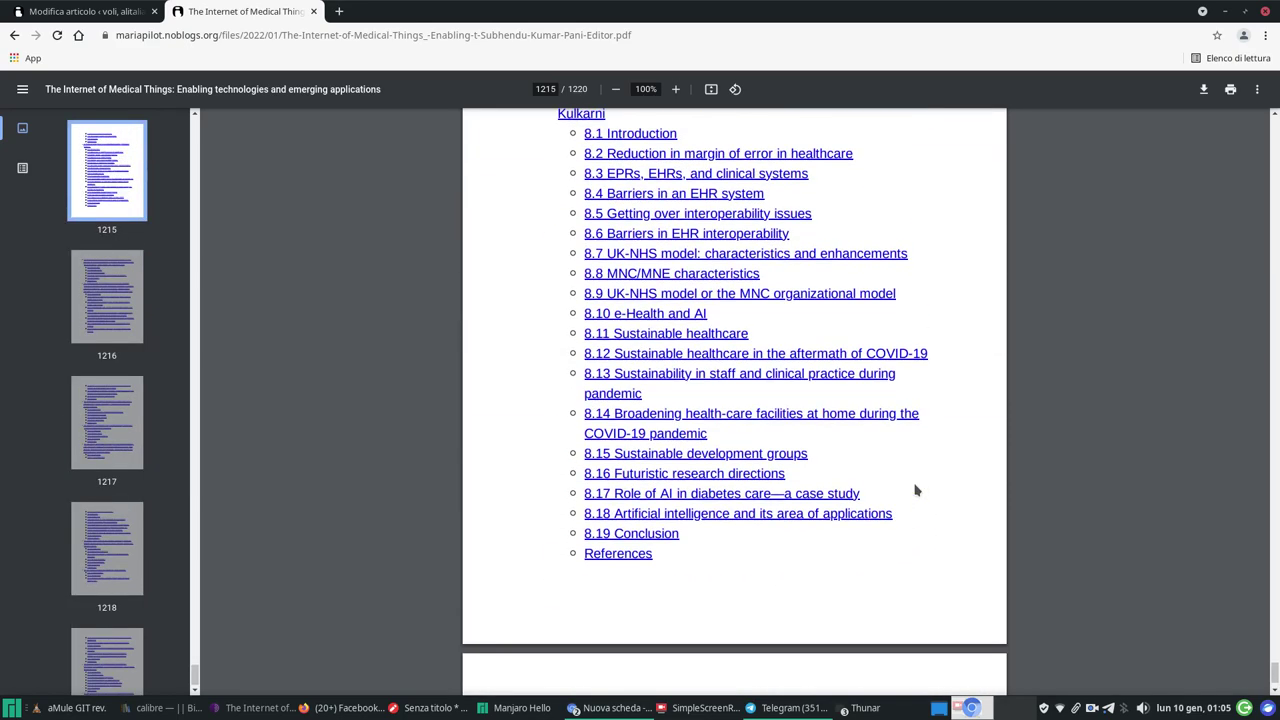
pyautogui.click(793, 421)
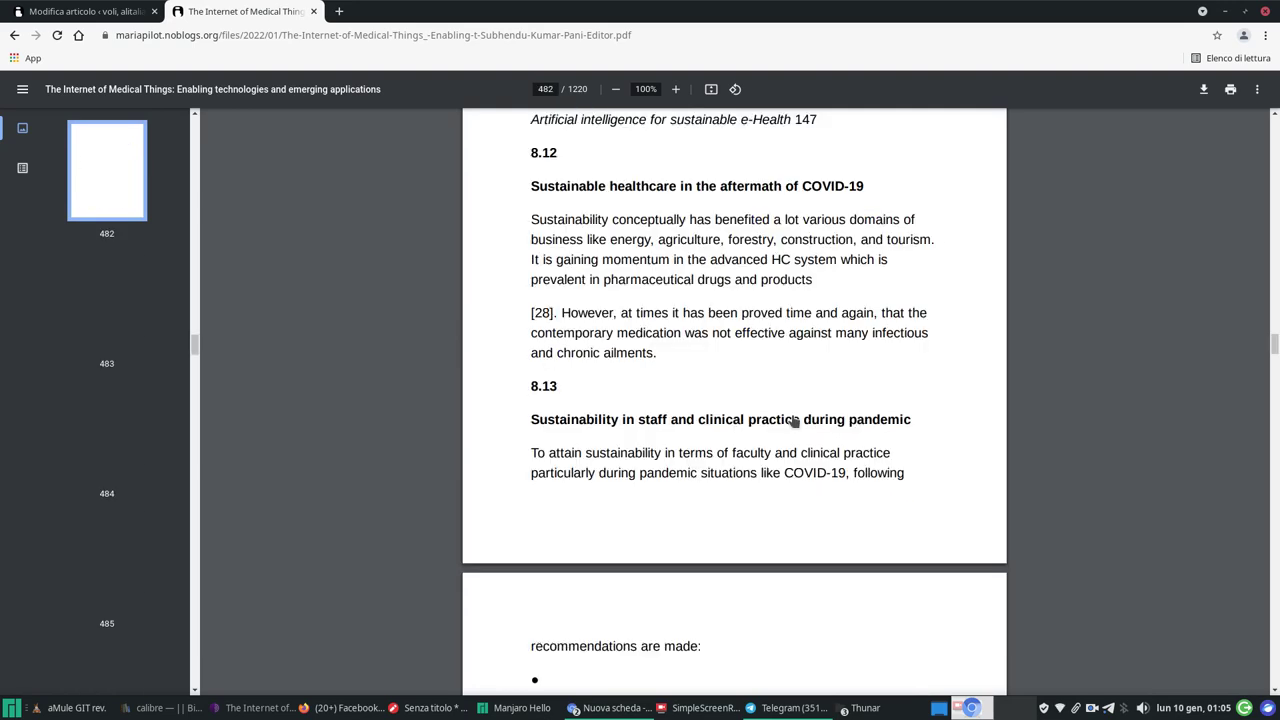
# - Examine the text and figures of chapter 8 in the PDF, from section 8.12 through section 8.18
pyautogui.scroll(1, 826, 410)
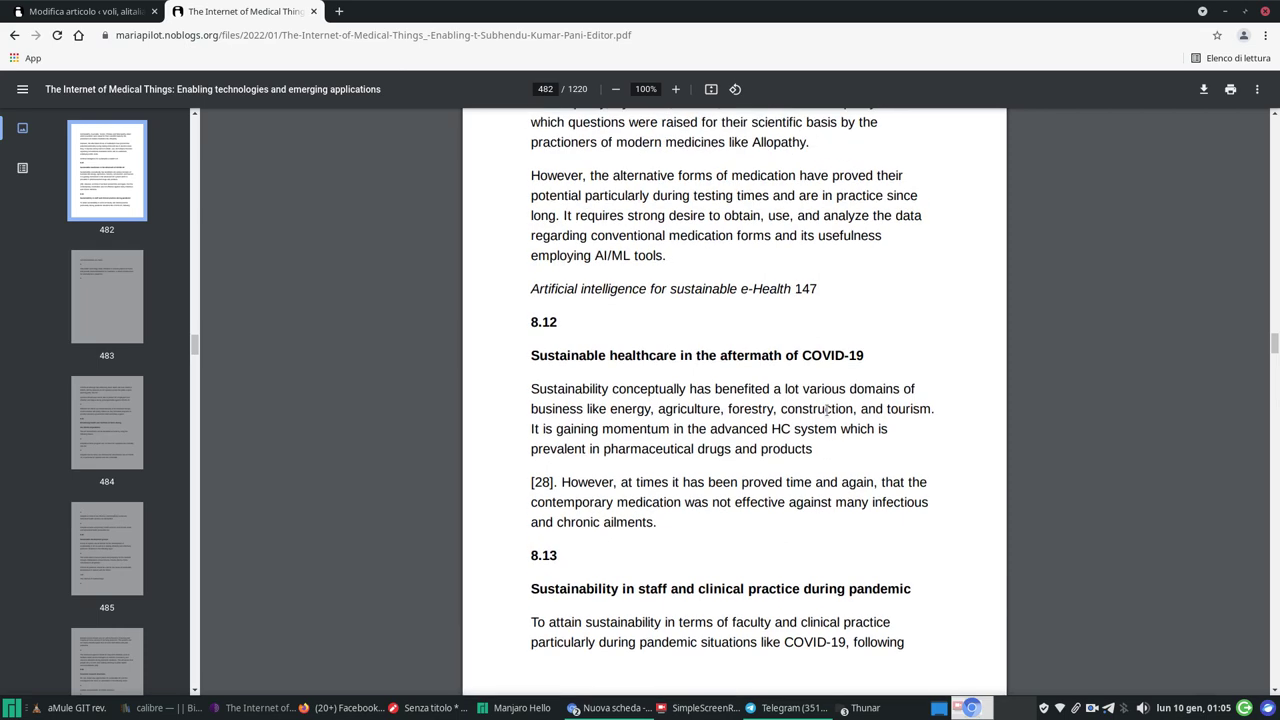
pyautogui.scroll(-10, 826, 410)
pyautogui.scroll(-6, 826, 410)
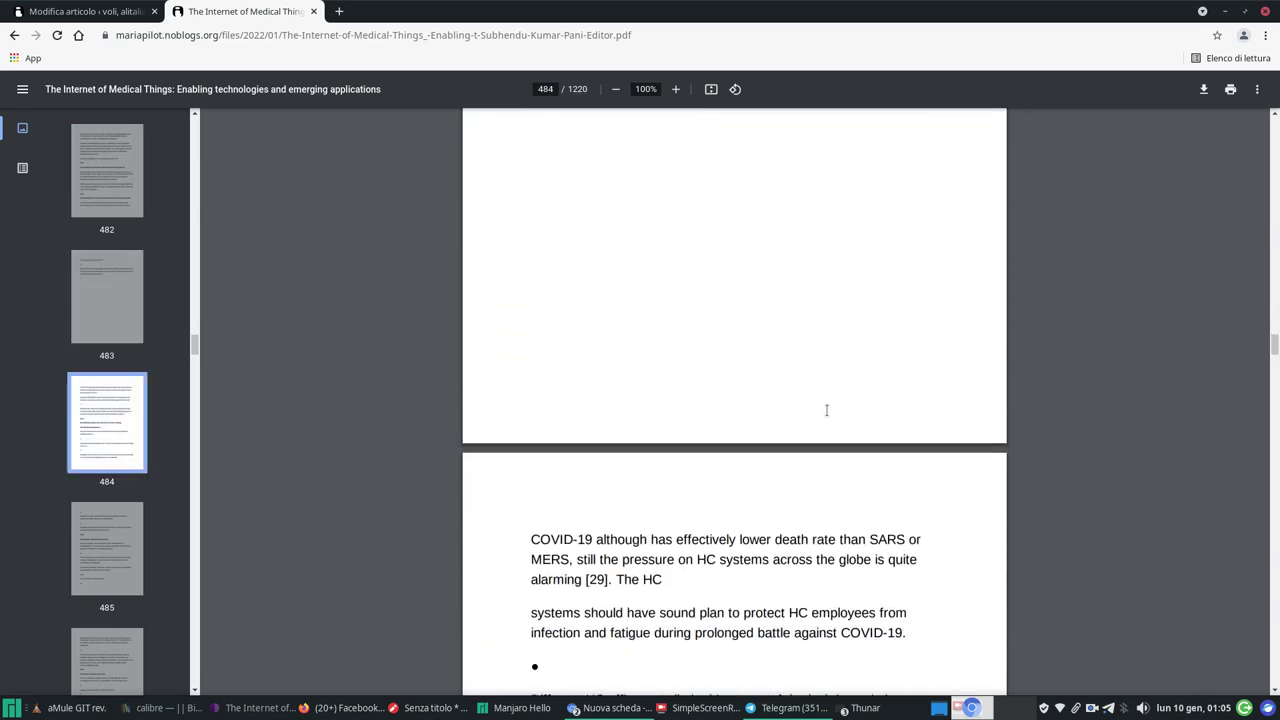
pyautogui.scroll(-10, 826, 410)
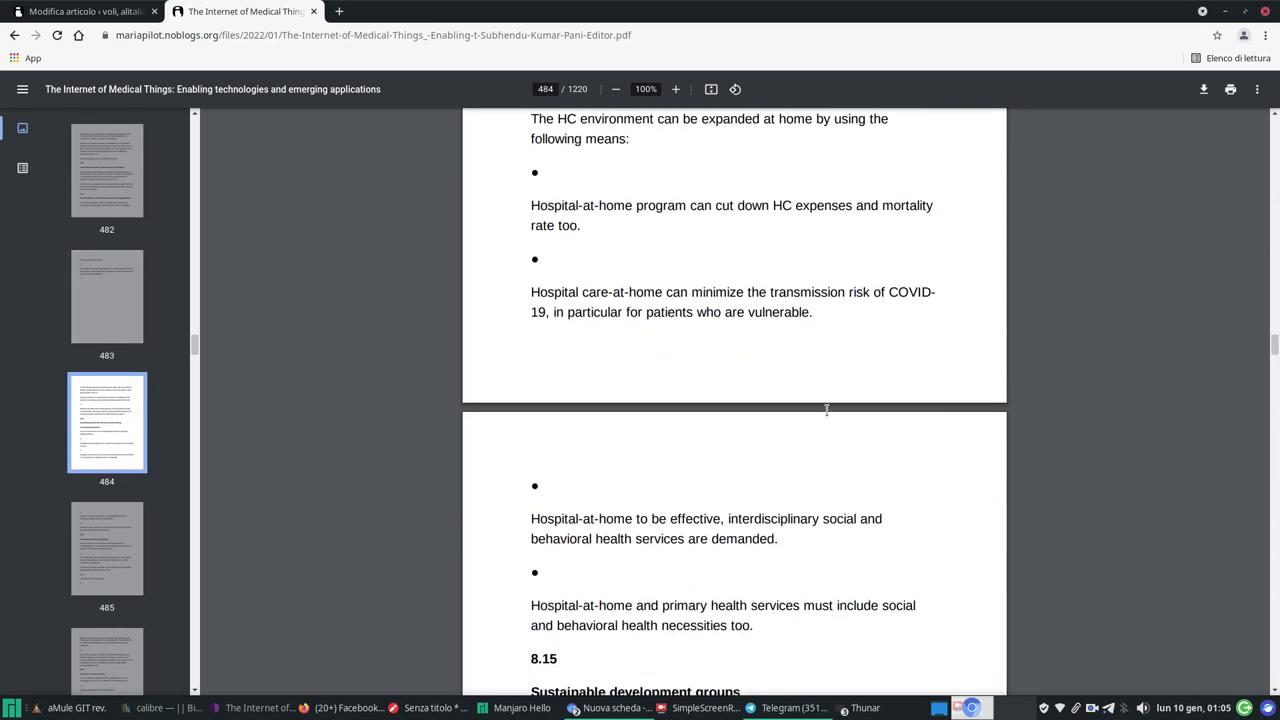
pyautogui.scroll(-15, 826, 410)
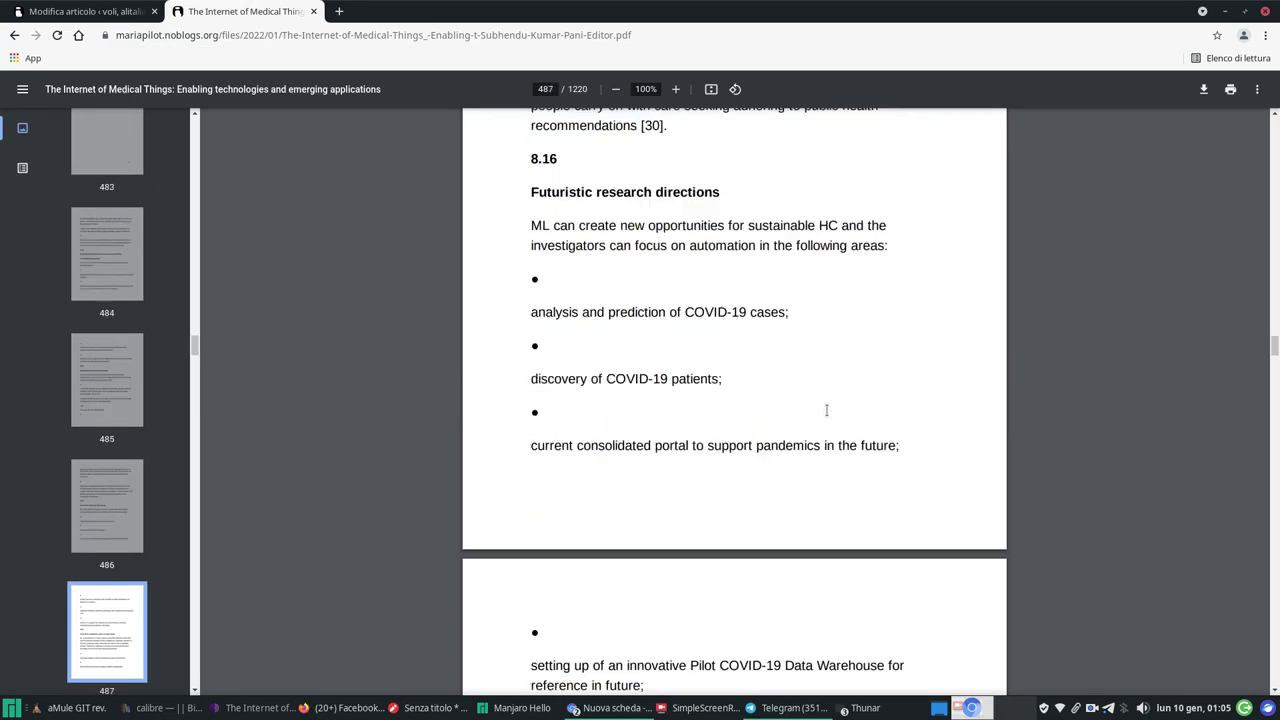
pyautogui.scroll(-15, 826, 410)
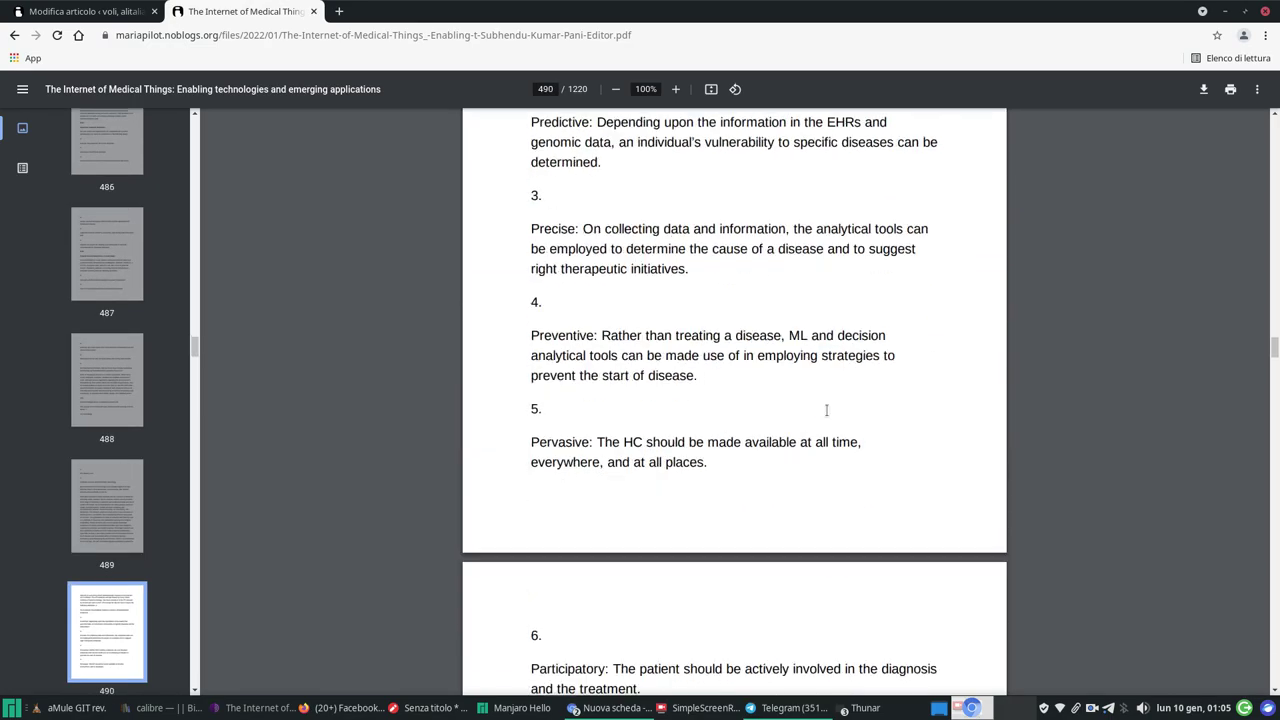
pyautogui.scroll(4, 826, 410)
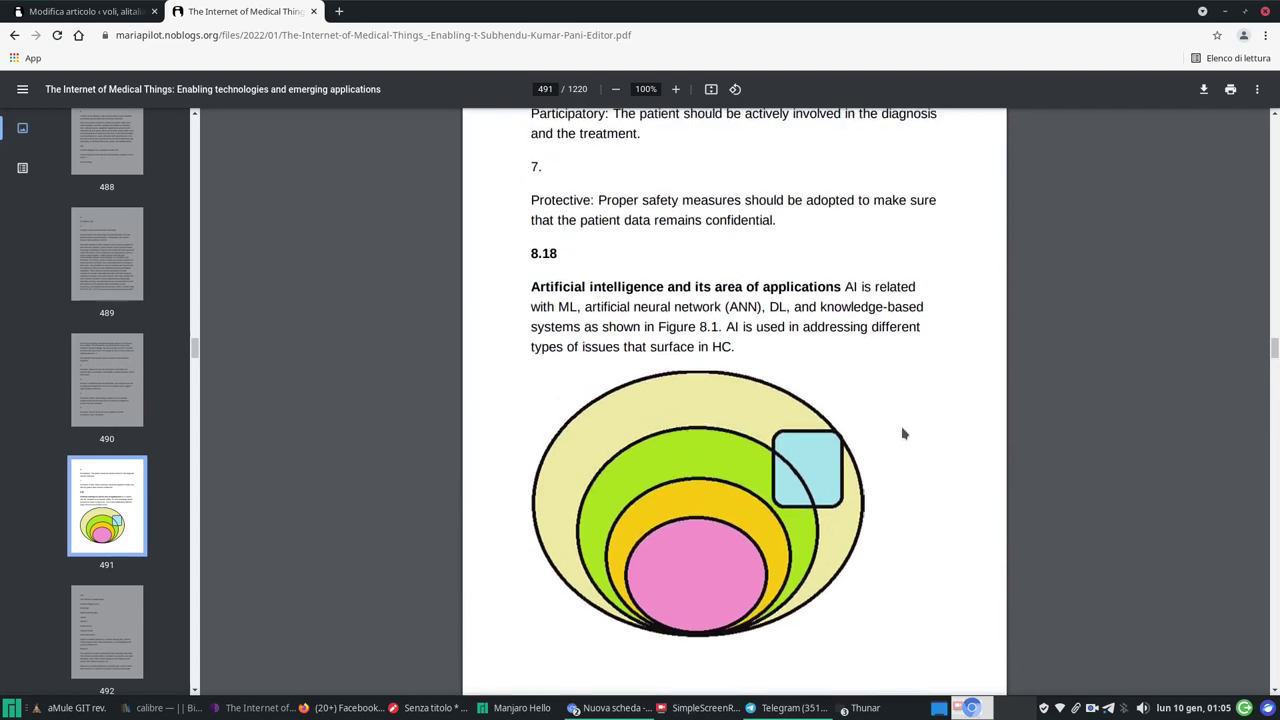
pyautogui.scroll(-10, 947, 438)
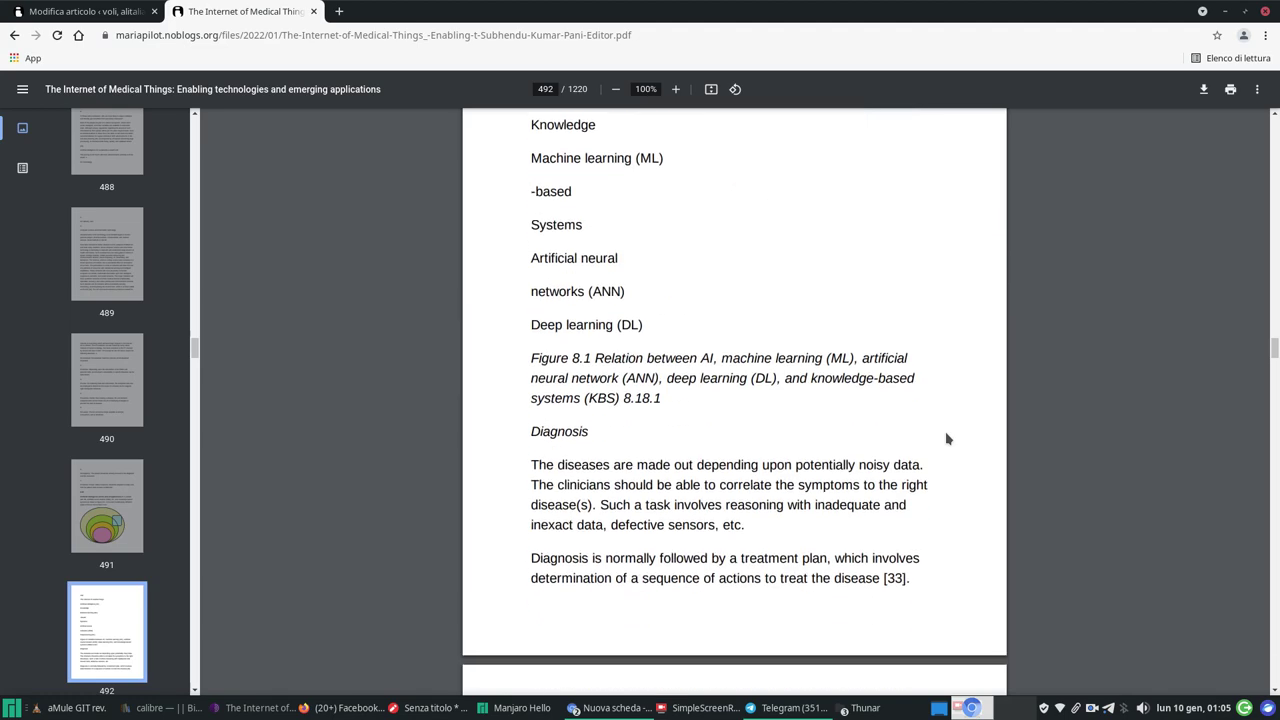
pyautogui.scroll(-5, 158, 447)
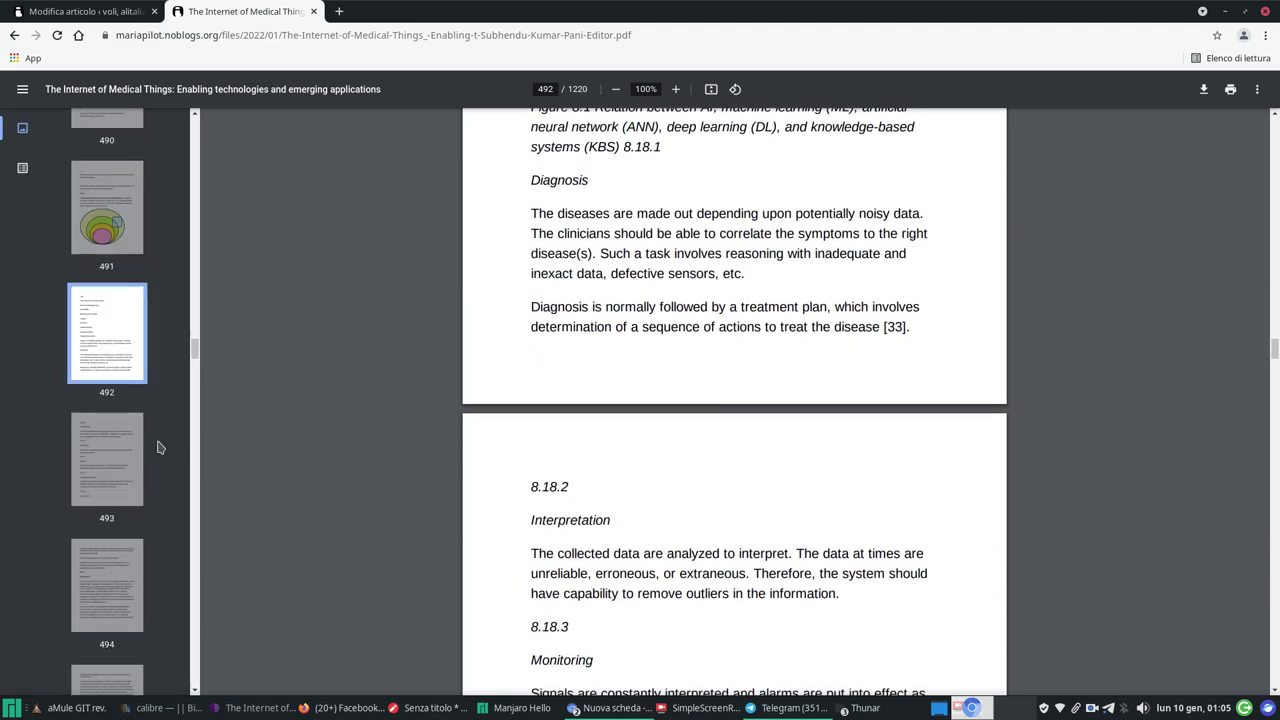